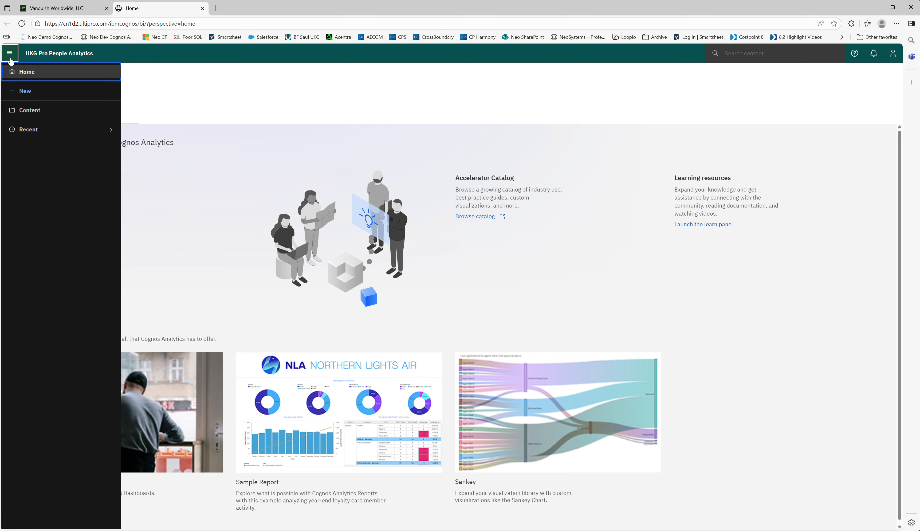
Step: Create a new dashboard from the tabbed template with four equal panels in a two-by-two grid
left_click(25, 93)
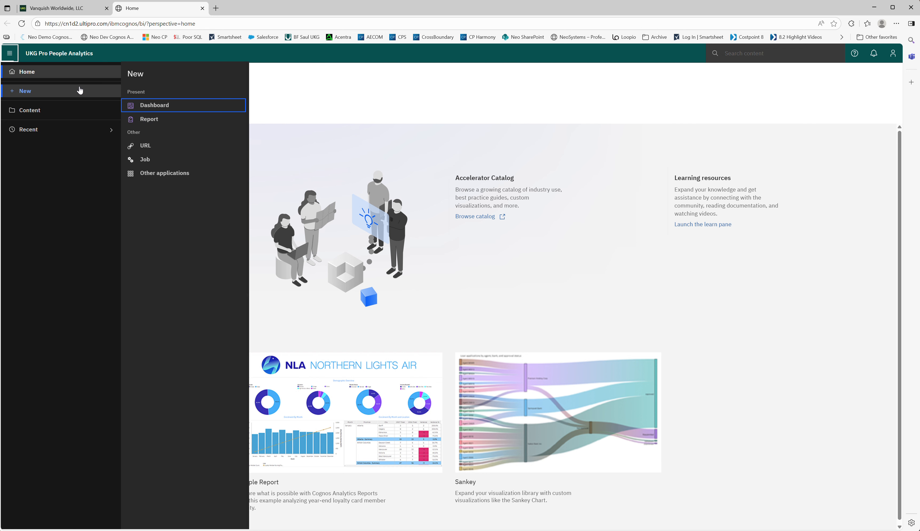
left_click(154, 106)
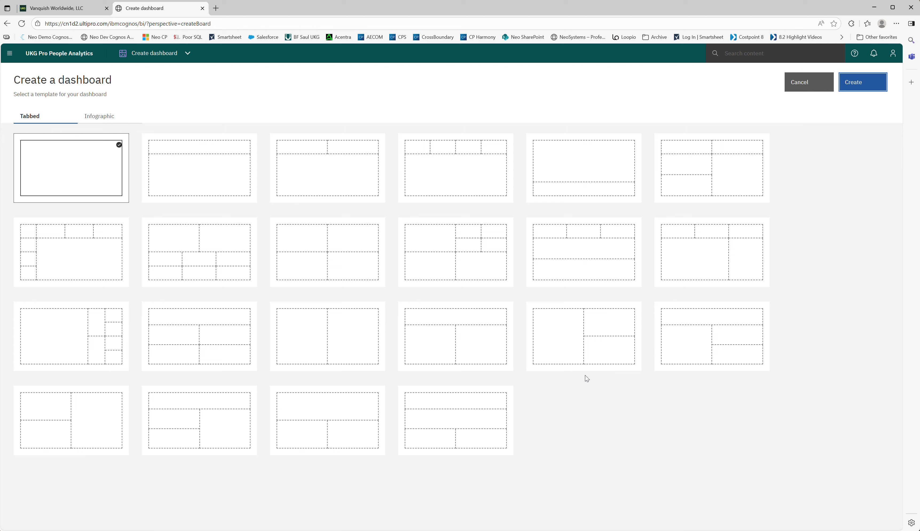
left_click(347, 242)
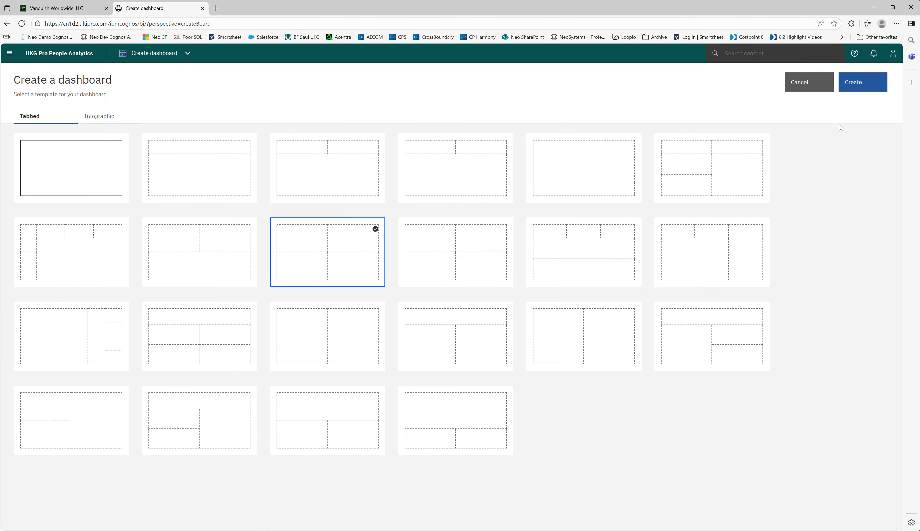
left_click(857, 84)
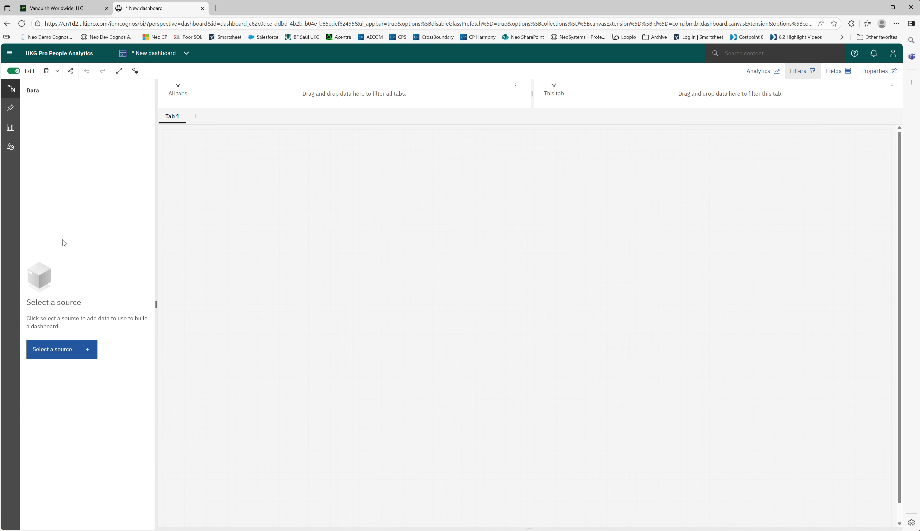
Step: Add My Employees Package as the data source from UltiPro BI Content, UltiPro BI for Core HR and Payroll, _UltiPro Delivered Packages
left_click(56, 349)
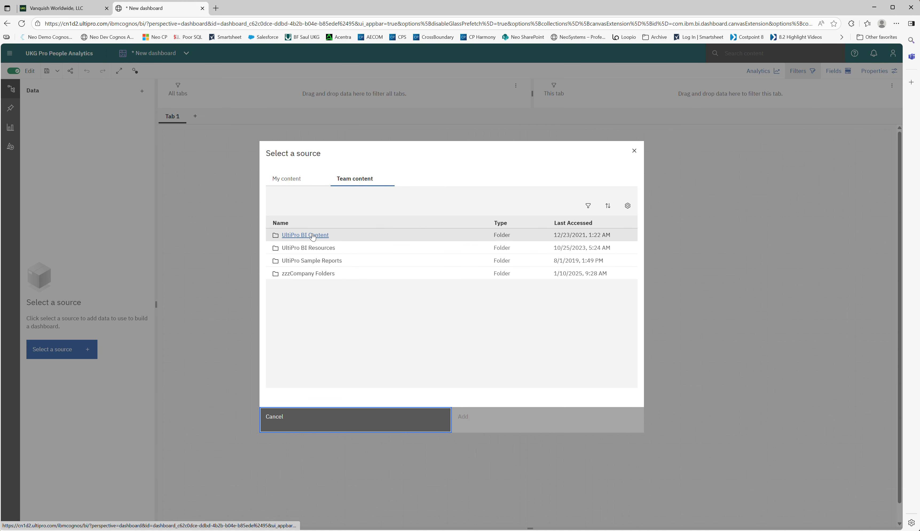
left_click(313, 235)
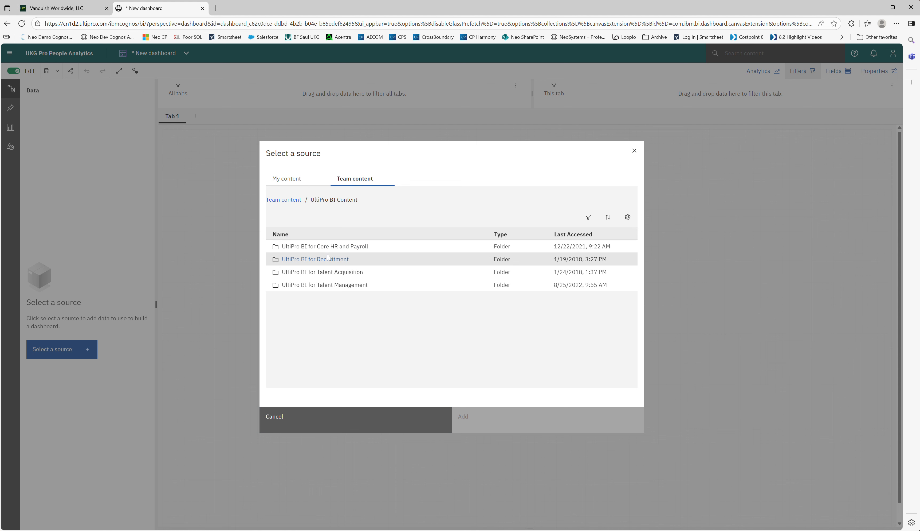
left_click(336, 246)
left_click(335, 273)
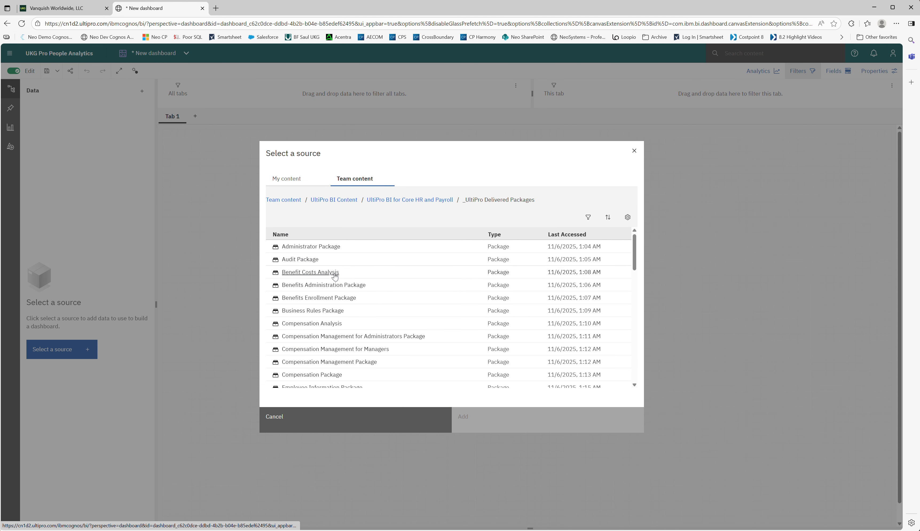
scroll(335, 292, "down", 5)
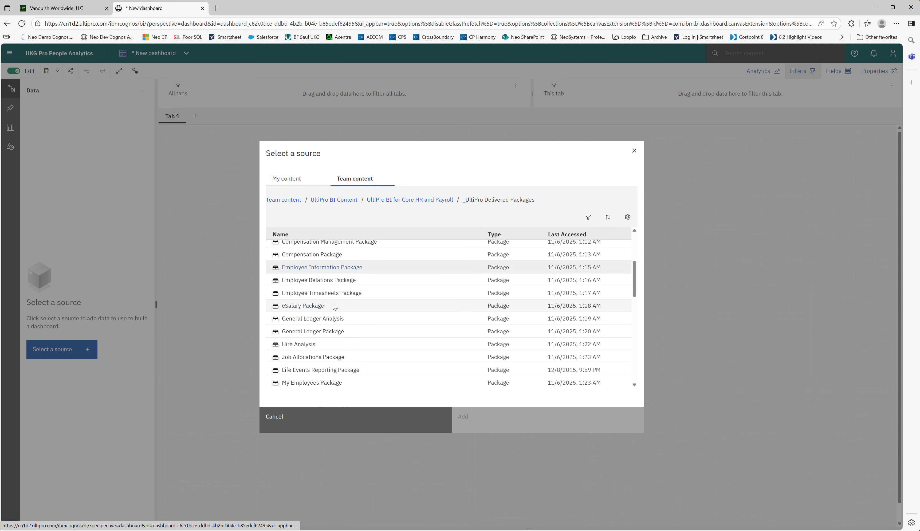
scroll(333, 303, "down", 2)
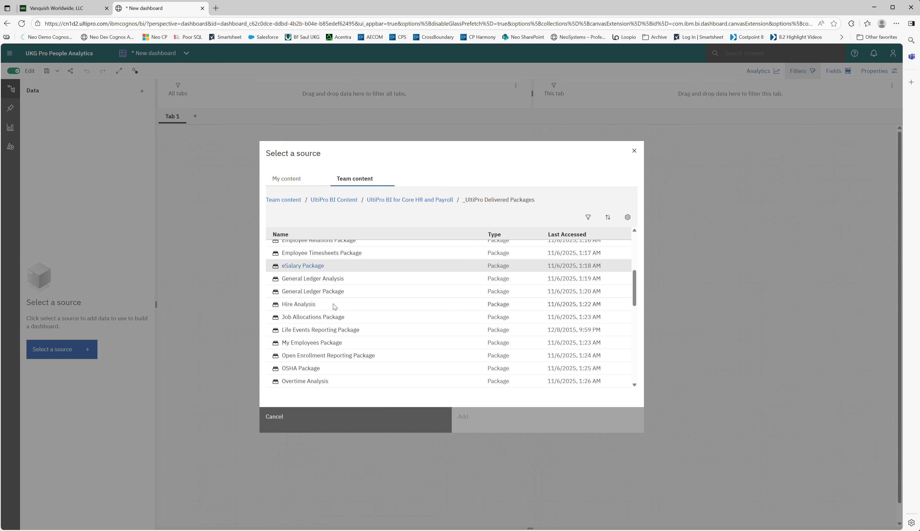
left_click(316, 347)
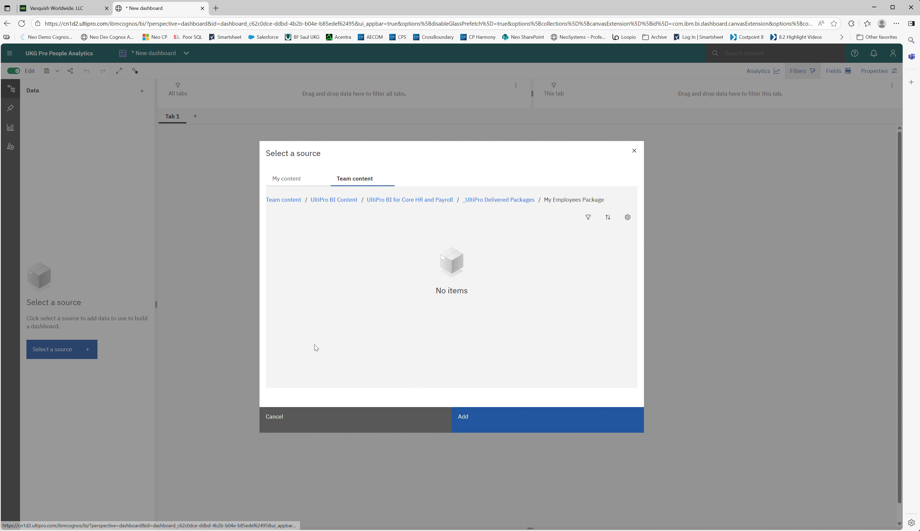
left_click(493, 422)
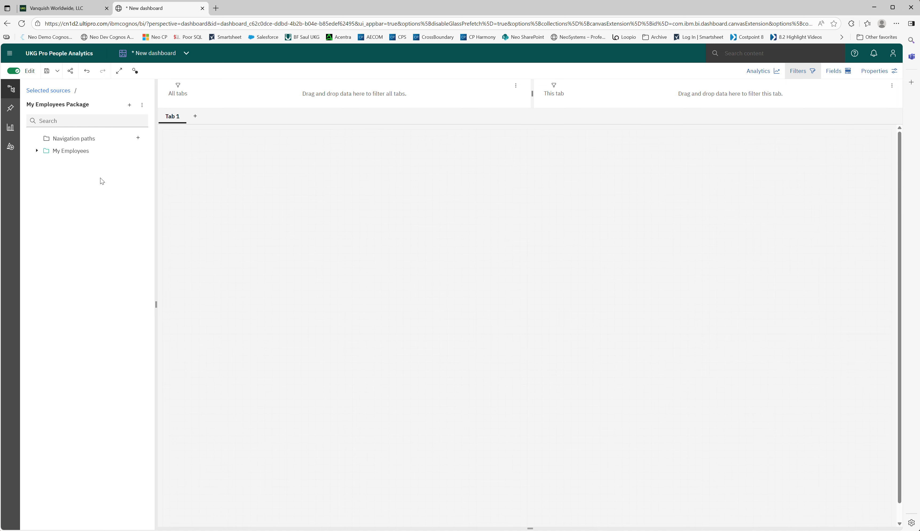
Step: Expand the My Employees folder to review its data items, and place a pie visualization in the dashboard's upper-left panel
left_click(37, 153)
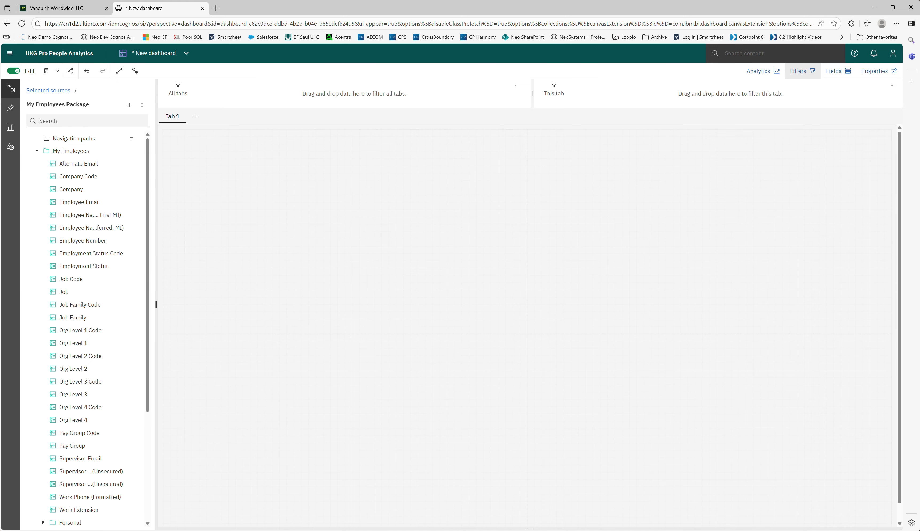
scroll(81, 246, "down", 4)
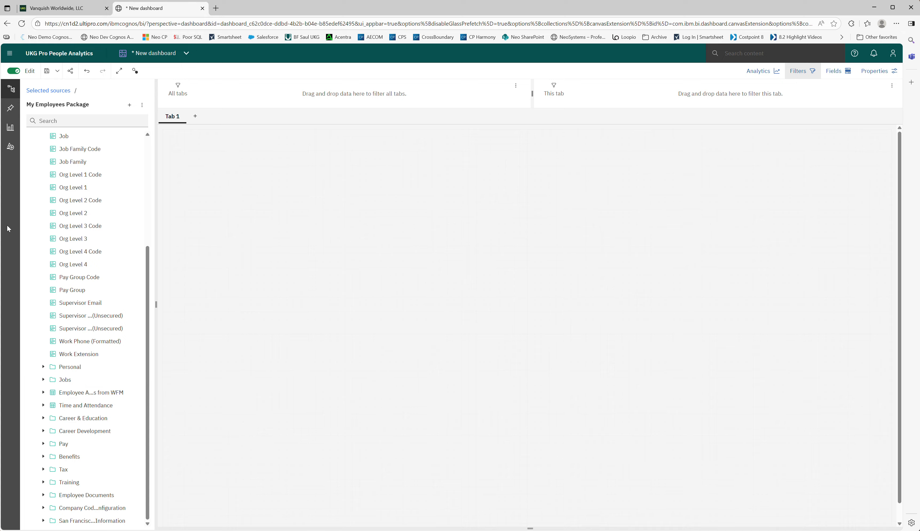
left_click(11, 129)
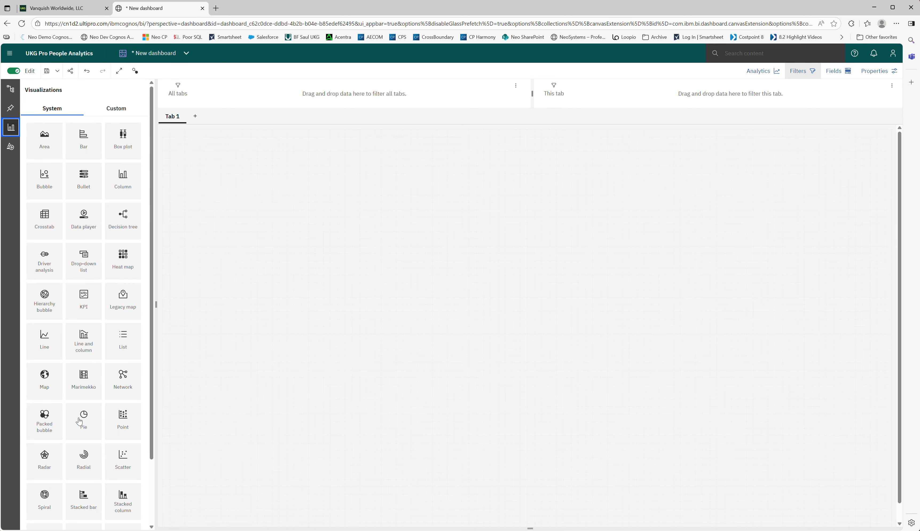
left_click_drag(81, 420, 349, 230)
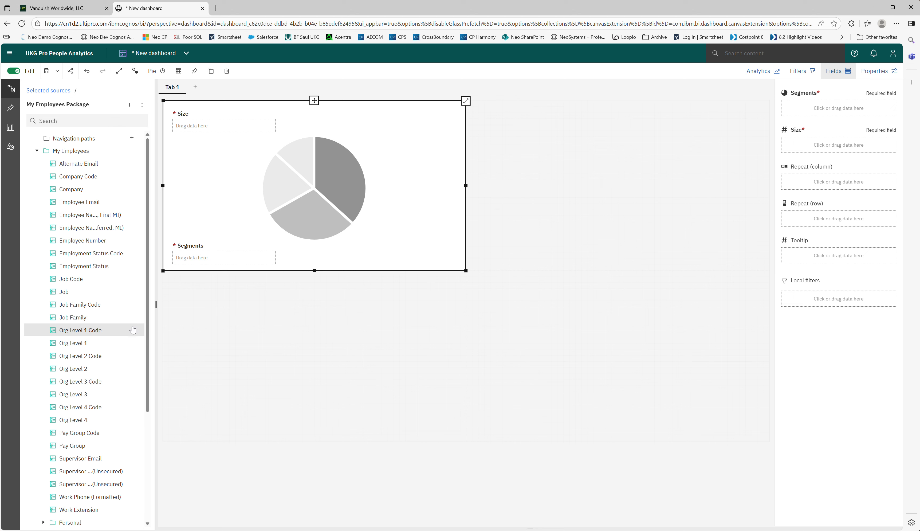
Step: Assign Gender from the EEO/I-9 group under Personal to the pie chart's Segments
scroll(84, 240, "down", 4)
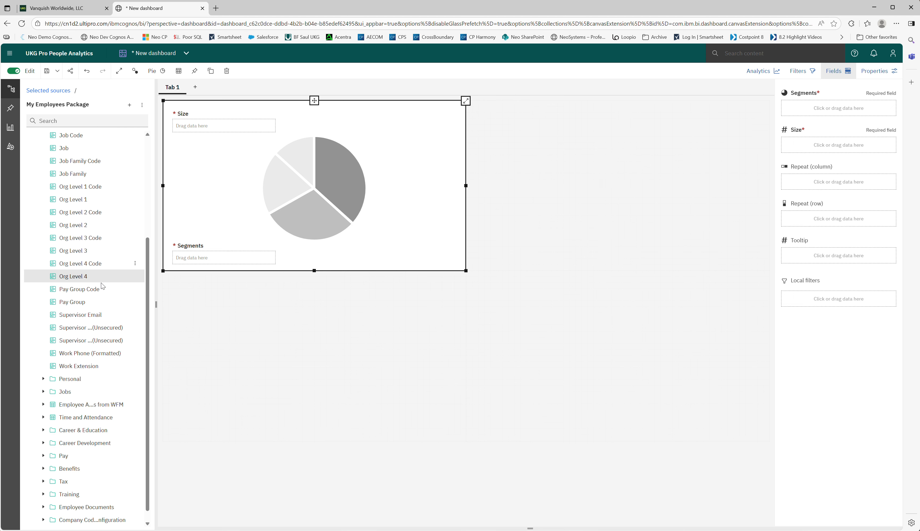
left_click(46, 368)
scroll(75, 341, "down", 4)
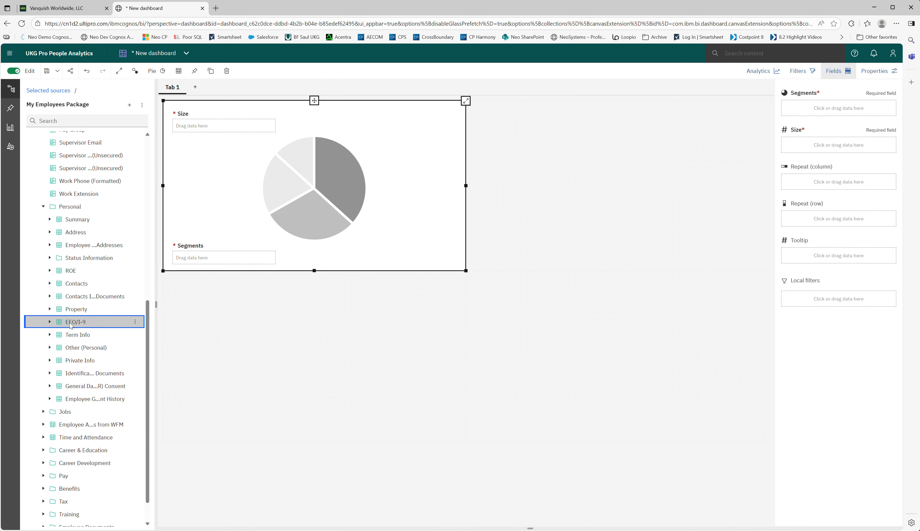
left_click(50, 322)
scroll(89, 365, "down", 3)
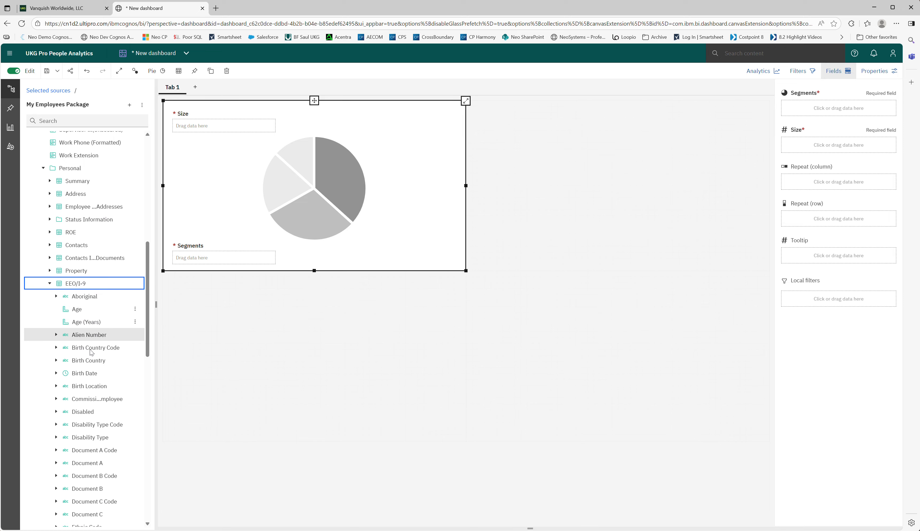
scroll(90, 444, "down", 1)
left_click_drag(85, 456, 215, 262)
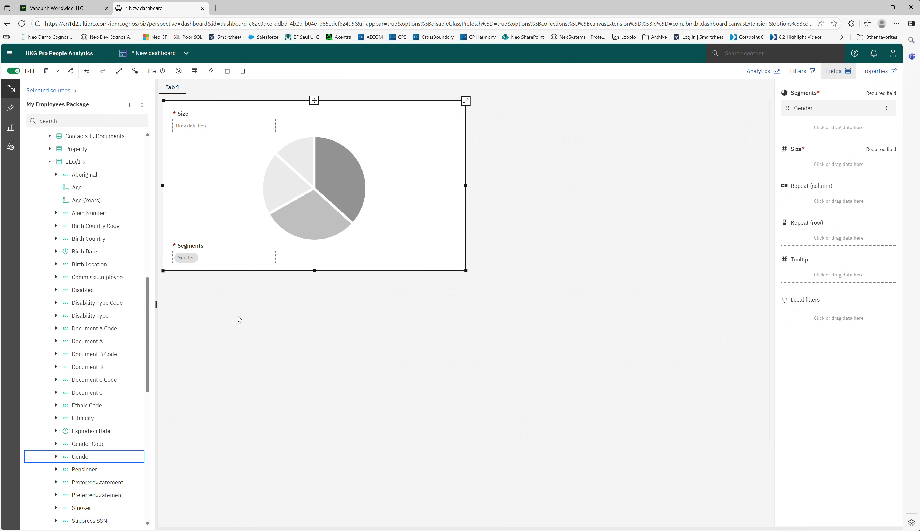
Step: Assign Employee Number from My Employees to the pie chart's Size
scroll(119, 289, "up", 5)
scroll(119, 289, "up", 7)
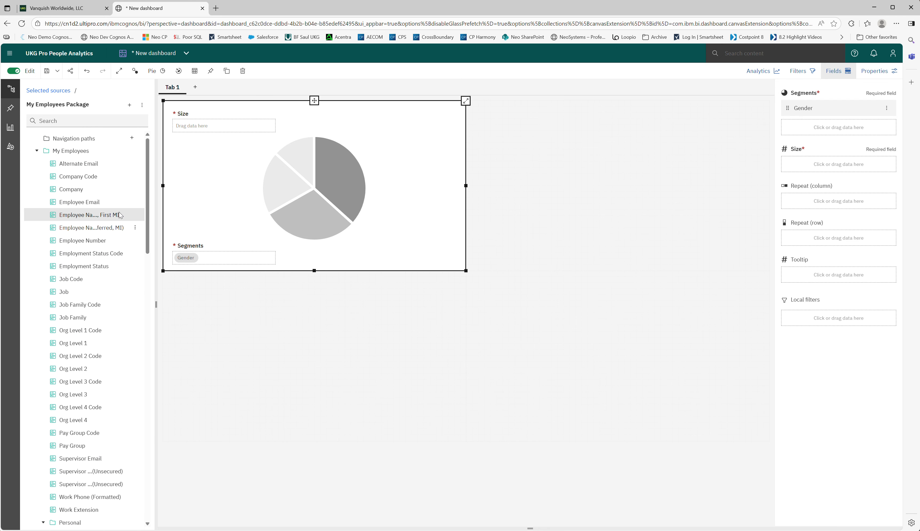
left_click(95, 241)
left_click_drag(109, 242, 223, 127)
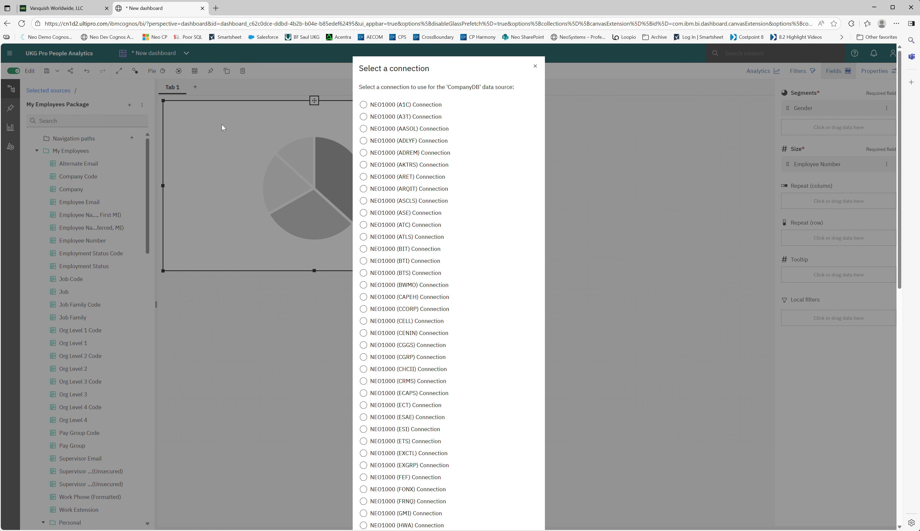
Step: Choose the company's connection for the CompanyDB data source and confirm it
scroll(382, 187, "down", 1)
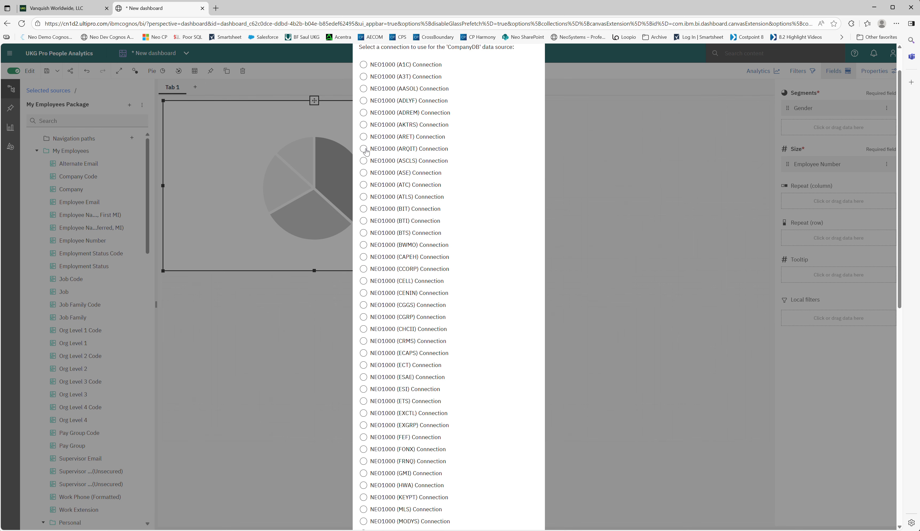
left_click(363, 149)
scroll(397, 302, "down", 10)
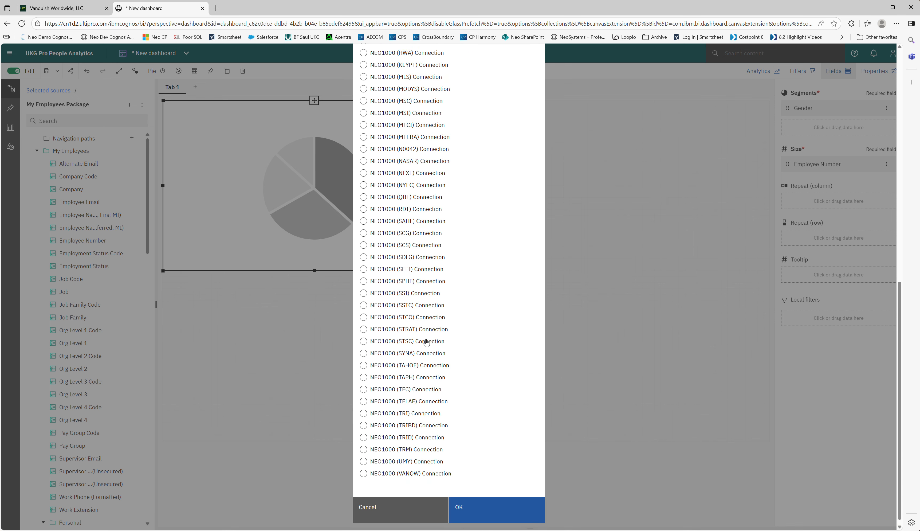
left_click(479, 508)
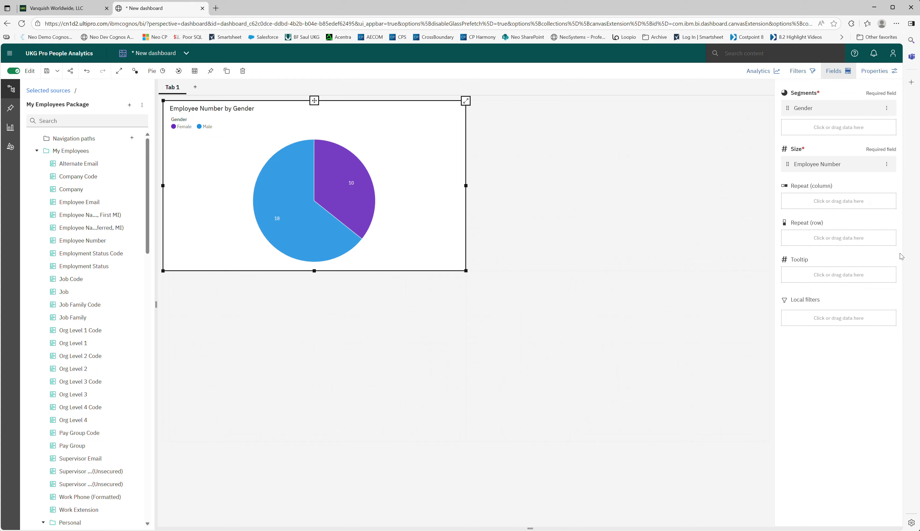
Step: Place a bar visualization in the dashboard's lower-right area and assign Ethnicity from EEO/I-9 to its Bars
left_click(11, 127)
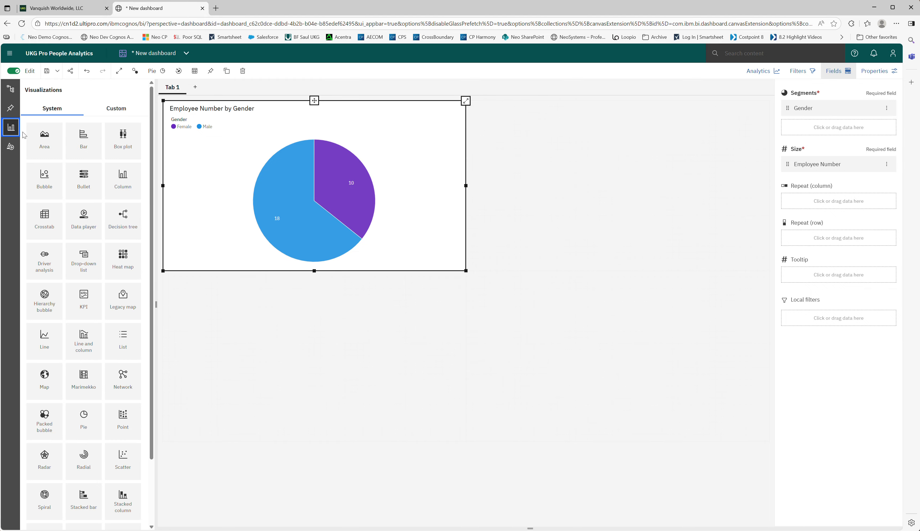
left_click_drag(83, 137, 530, 275)
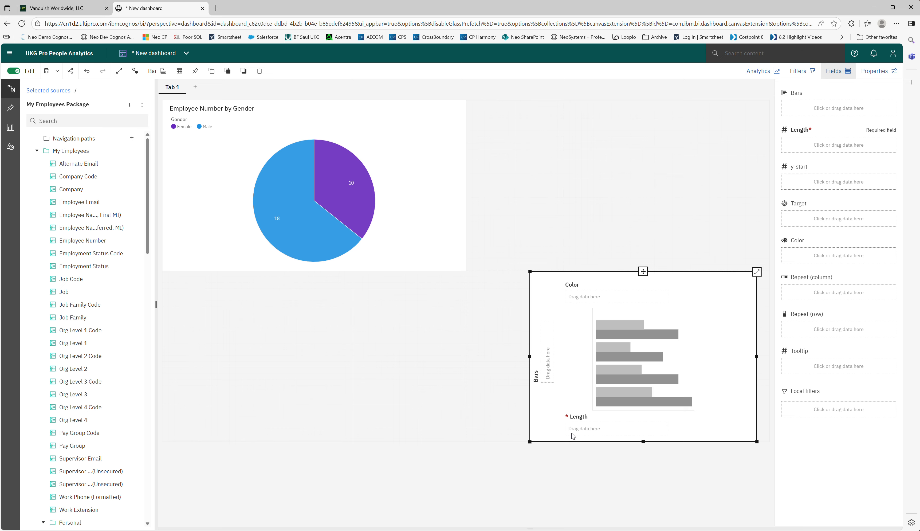
scroll(45, 361, "down", 9)
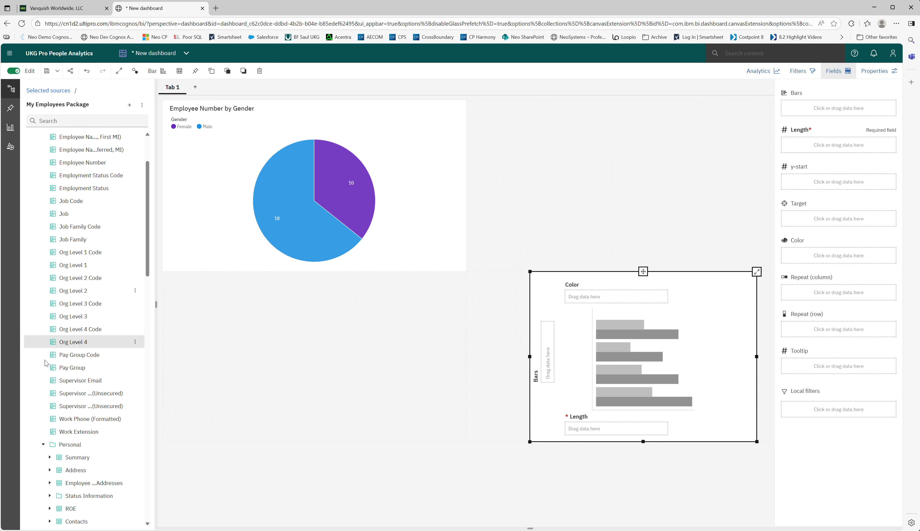
scroll(46, 362, "down", 5)
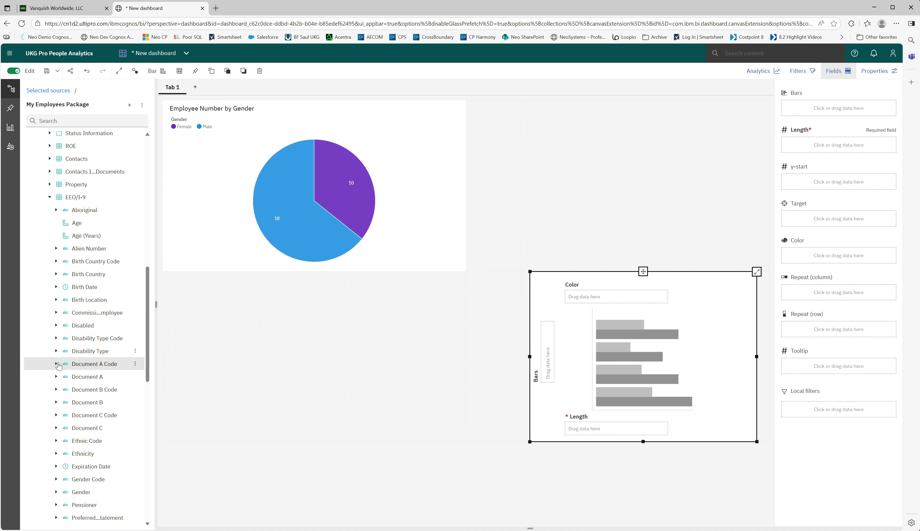
left_click_drag(82, 372, 547, 352)
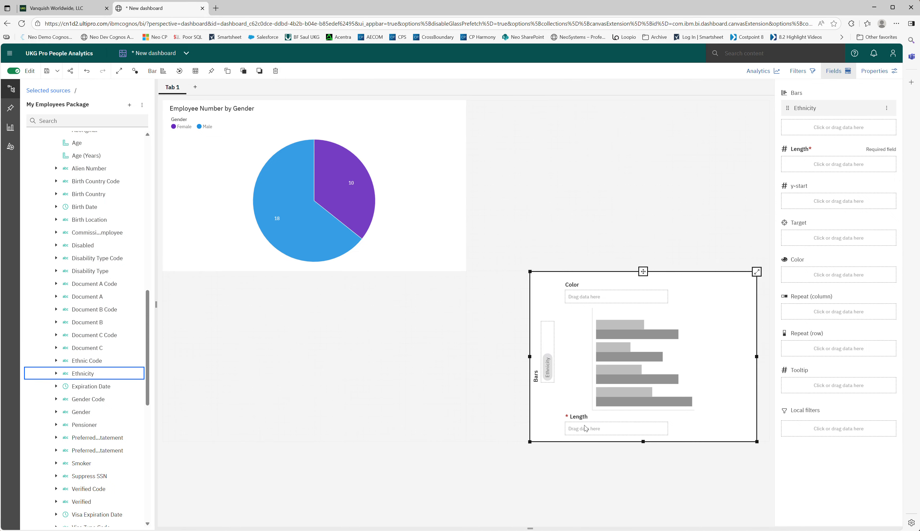
Step: Assign Employee Number to the bar chart's Length and color the bars by Ethnicity
scroll(122, 201, "up", 15)
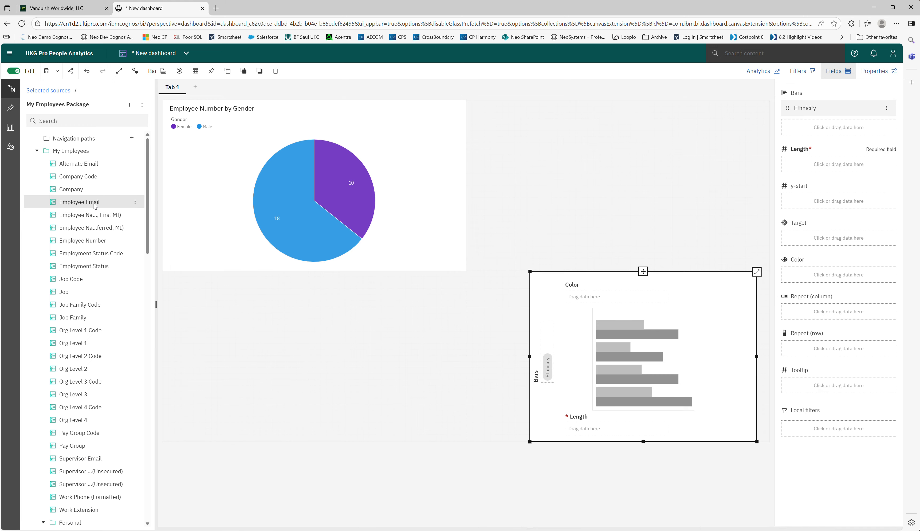
left_click_drag(101, 241, 601, 433)
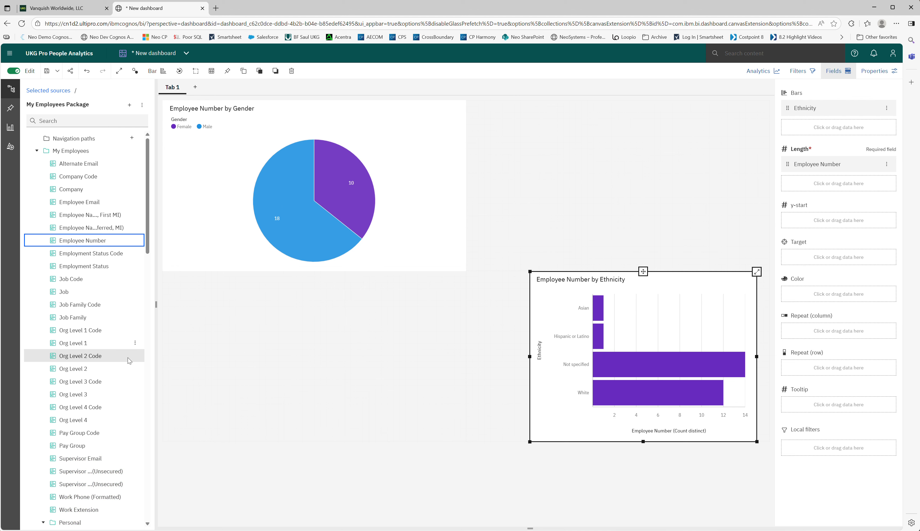
scroll(132, 371, "down", 2)
scroll(133, 370, "down", 10)
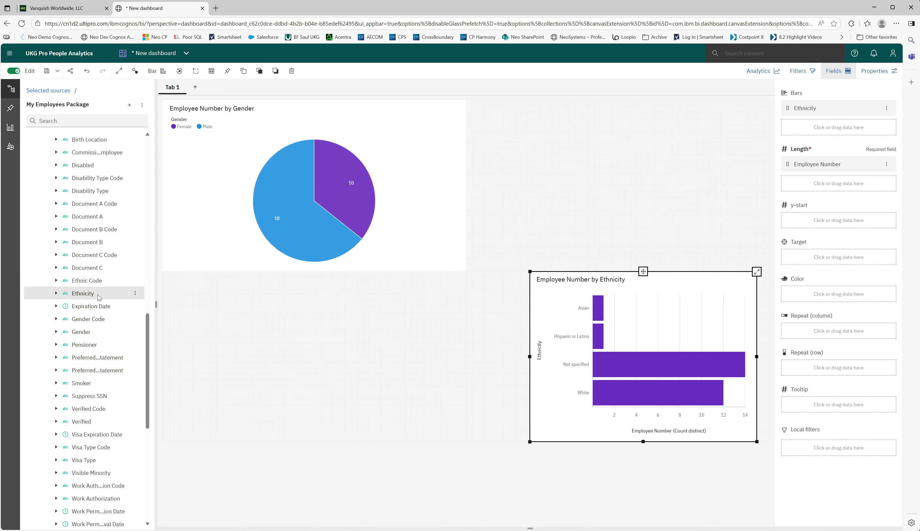
left_click(83, 295)
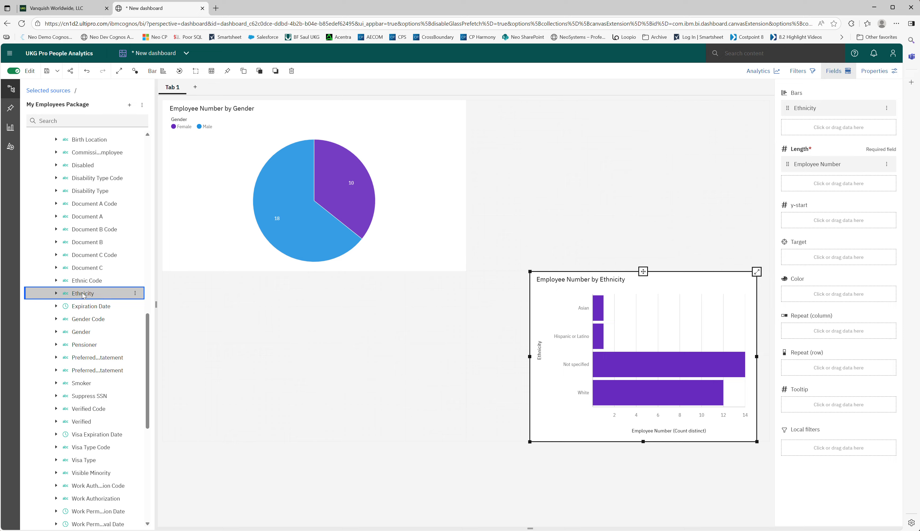
left_click_drag(83, 295, 595, 304)
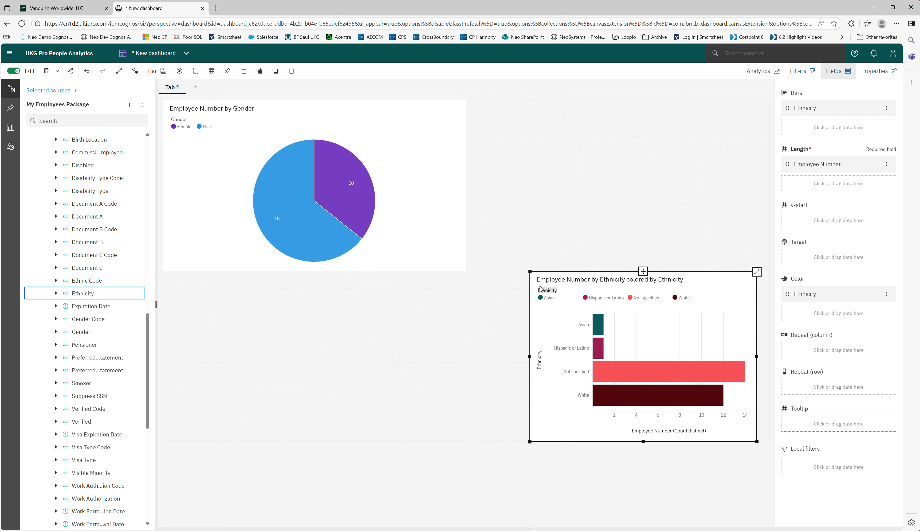
left_click(605, 380)
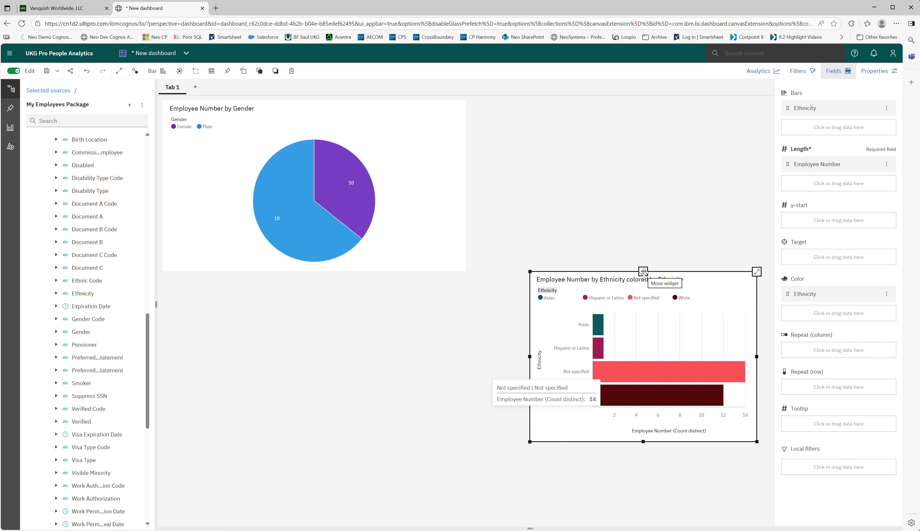
Step: Move the ethnicity bar chart beside the gender pie chart and test cross-filtering it by gender slice, clearing the selection at the end
left_click_drag(643, 271, 619, 191)
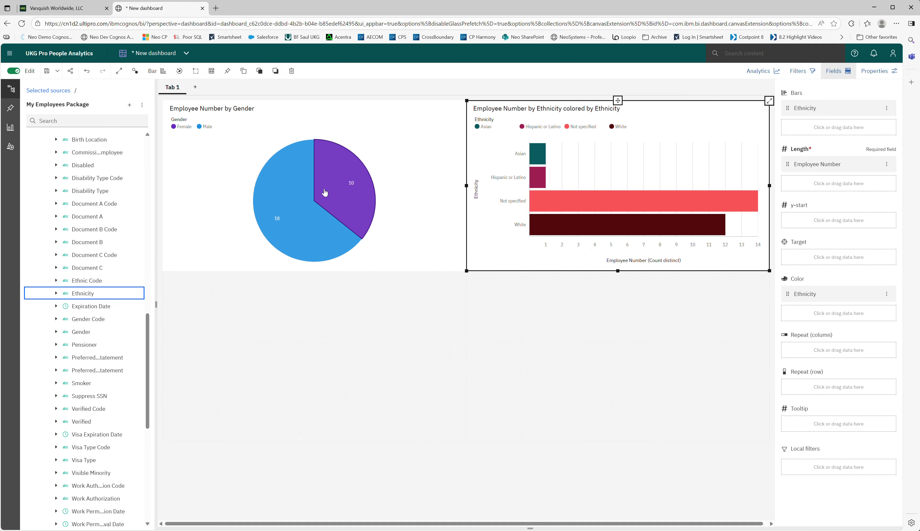
left_click(338, 180)
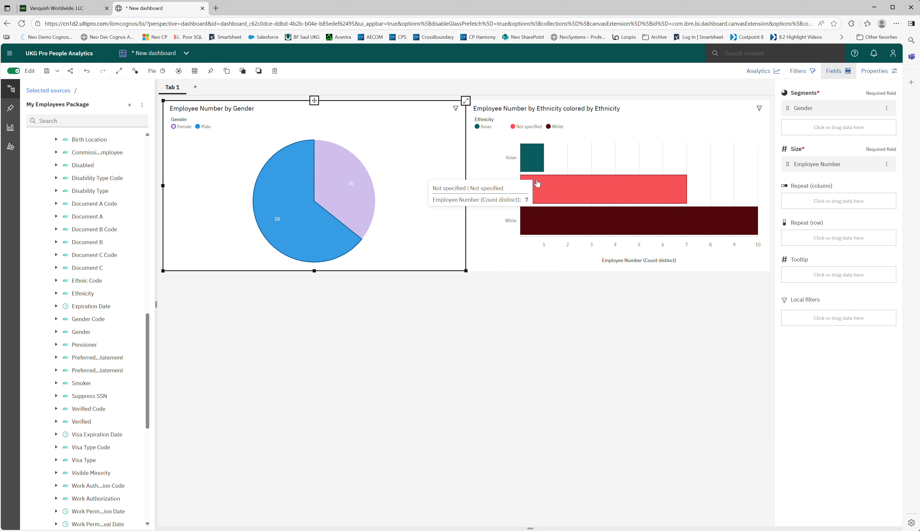
left_click(306, 219)
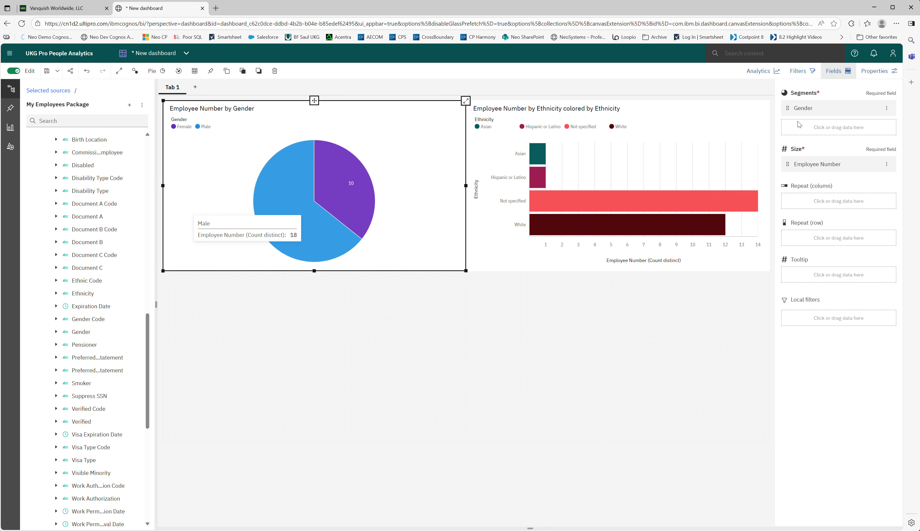
Step: Add Employment Status from My Employees as a filter for all tabs, set to Active
left_click(799, 73)
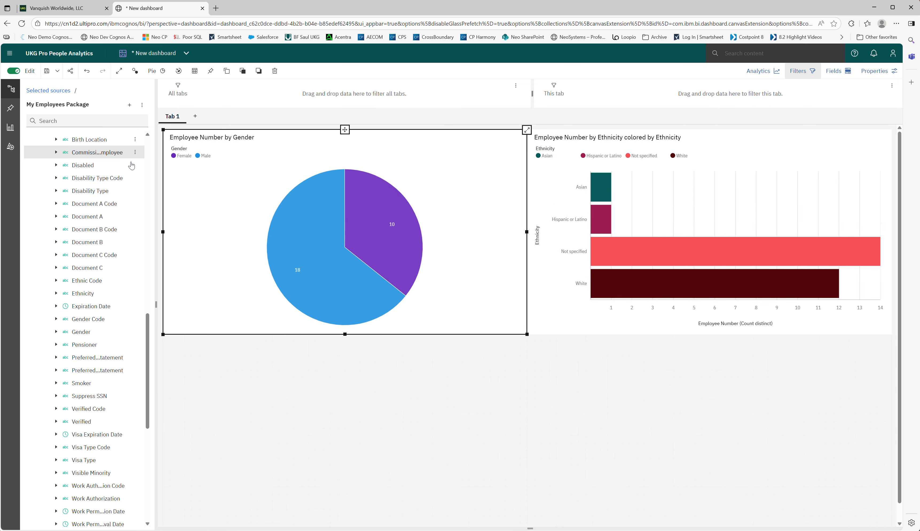
scroll(107, 204, "up", 10)
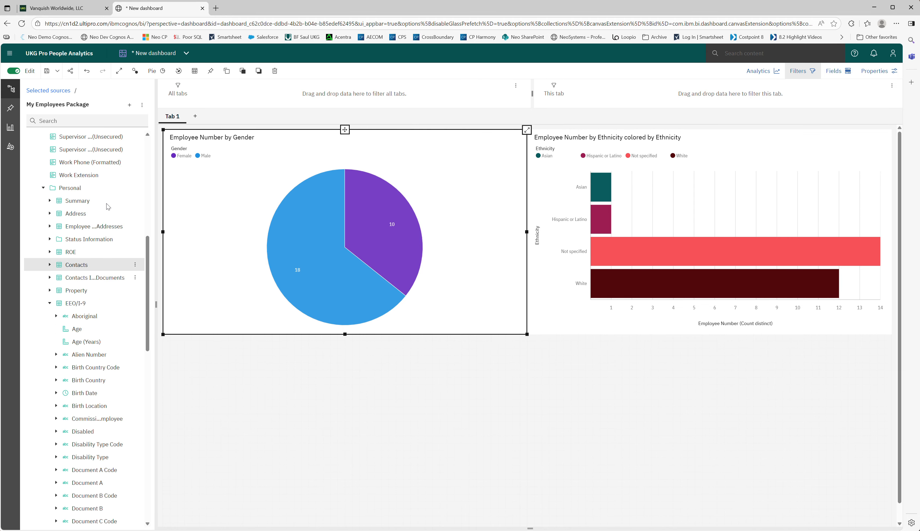
scroll(107, 206, "up", 5)
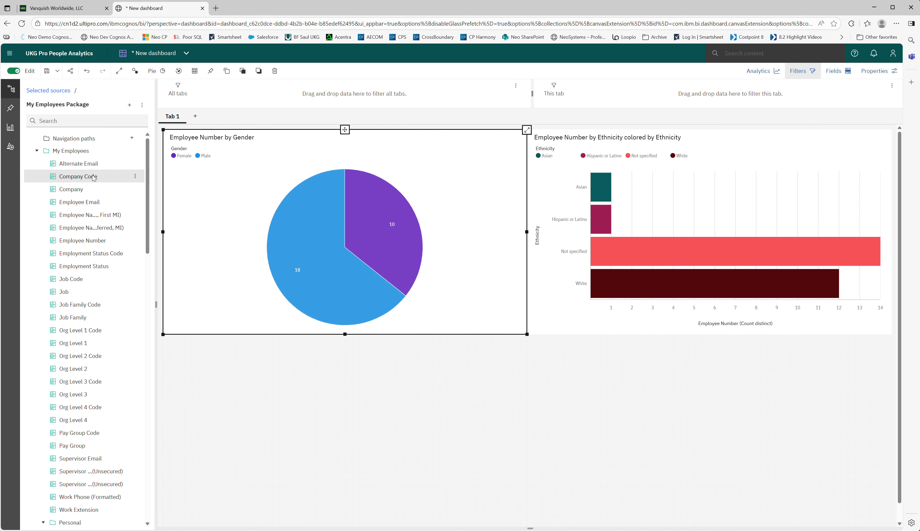
left_click(81, 267)
left_click_drag(81, 266, 336, 94)
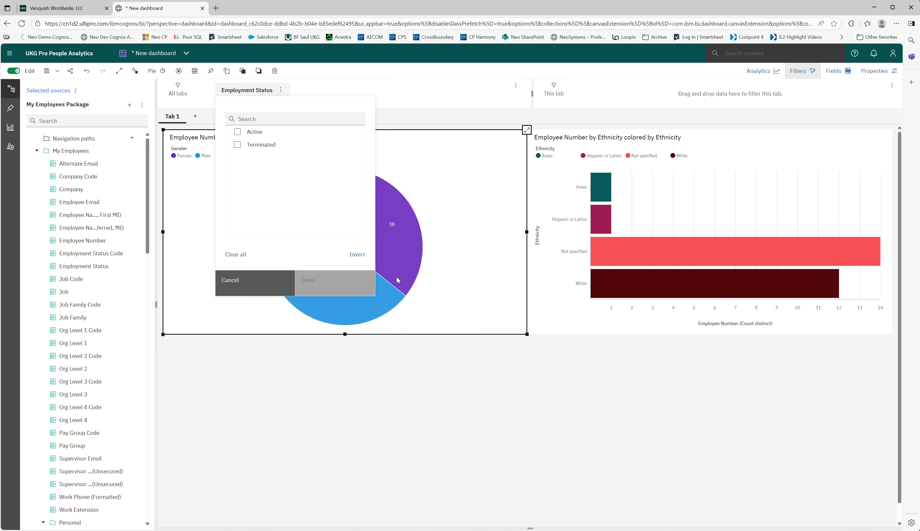
left_click(238, 133)
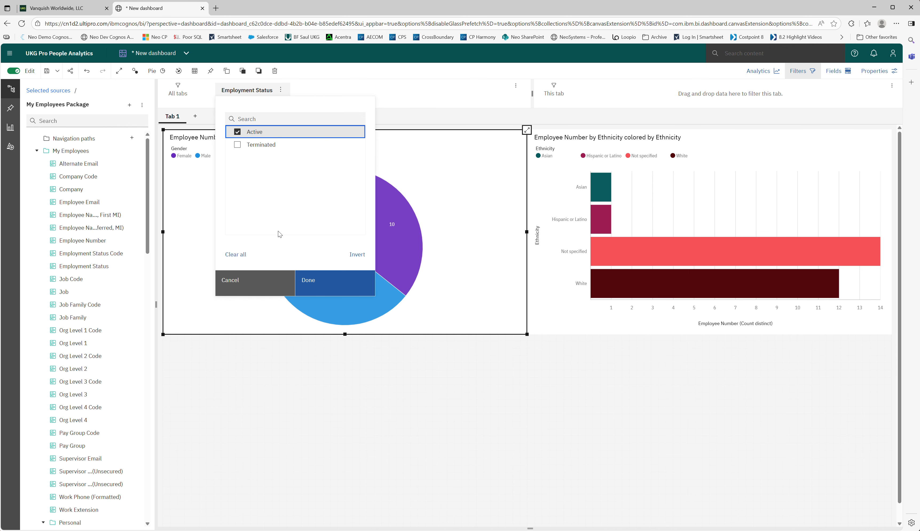
left_click(310, 284)
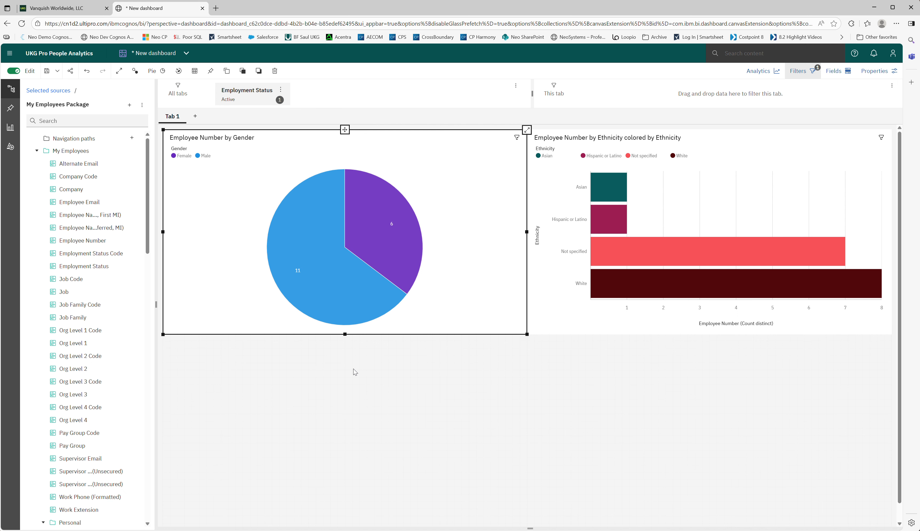
Step: Start a new navigation path and add Gender from the Personal EEO/I-9 data as its first level
mouse_move(360, 258)
left_click(132, 139)
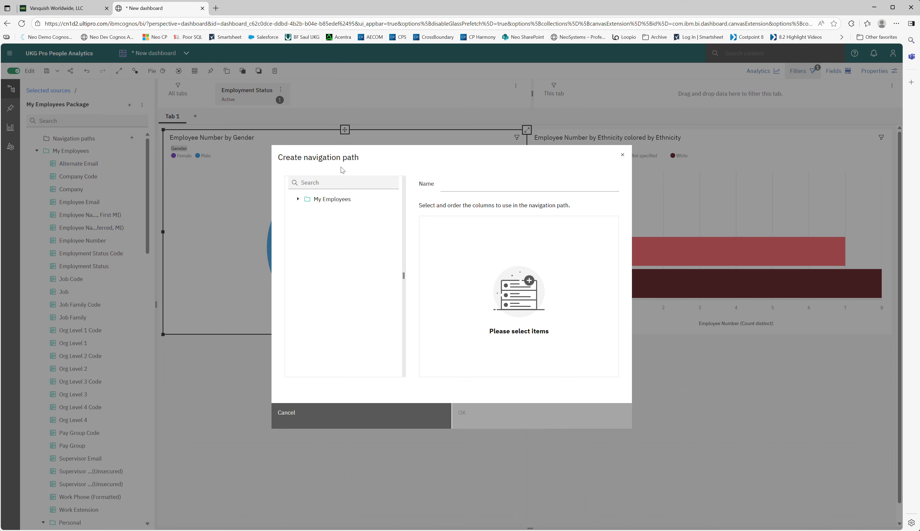
left_click(297, 199)
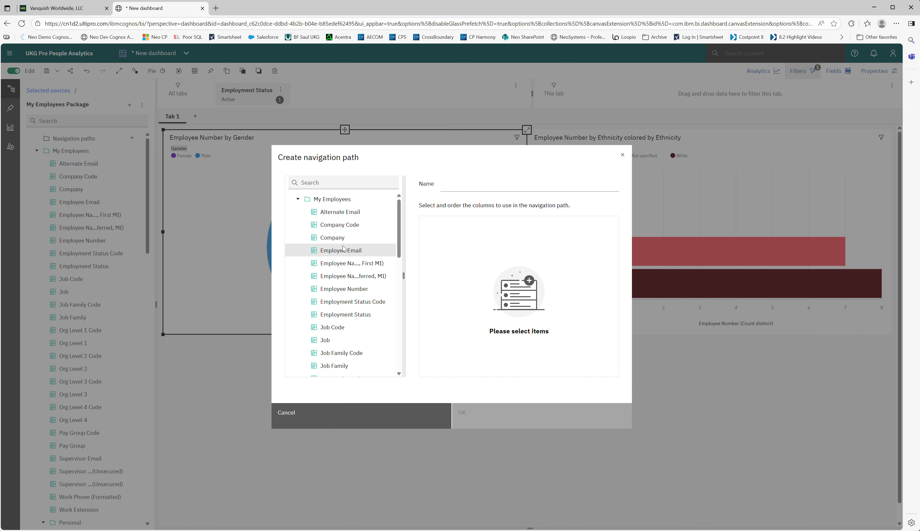
scroll(353, 282, "down", 6)
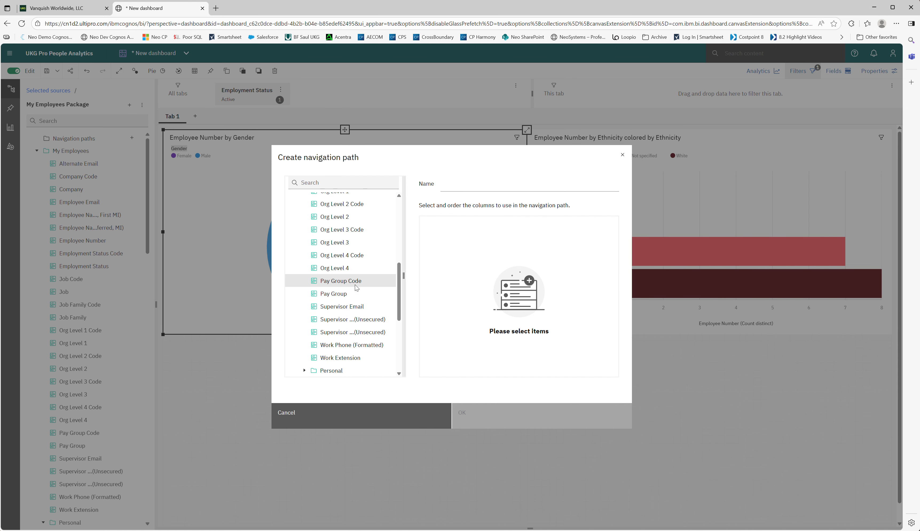
scroll(356, 287, "down", 5)
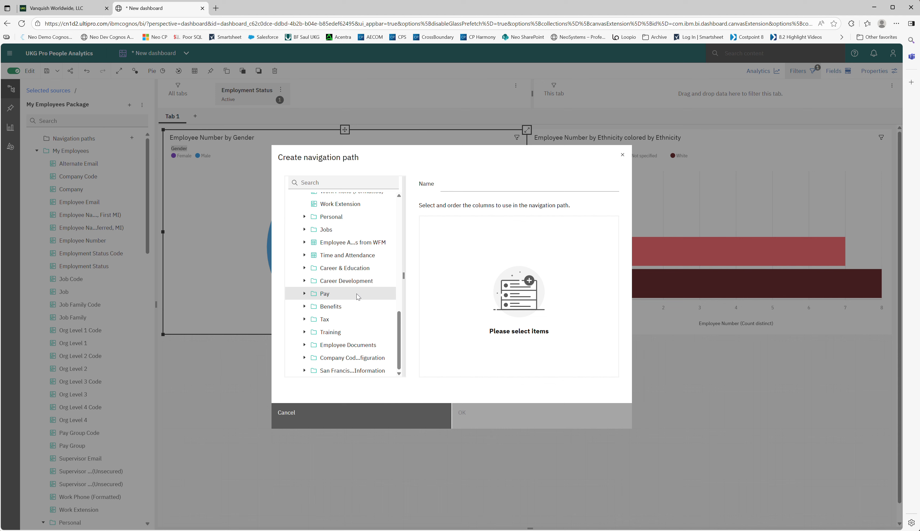
scroll(357, 297, "up", 3)
left_click(331, 296)
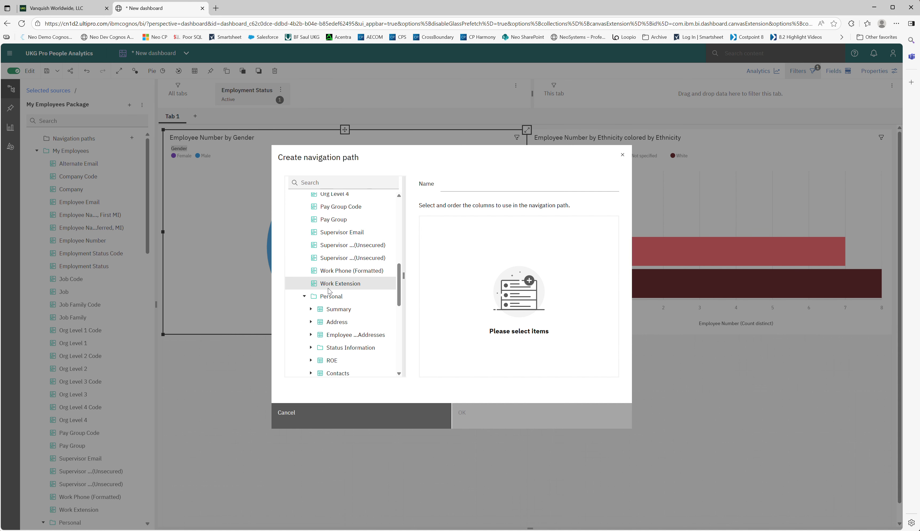
scroll(329, 291, "down", 3)
left_click(338, 329)
scroll(357, 304, "down", 3)
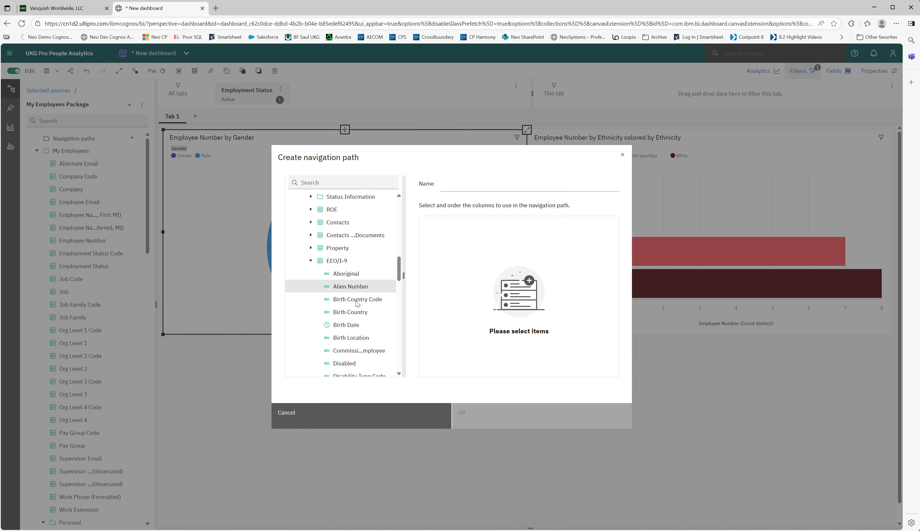
scroll(357, 304, "down", 5)
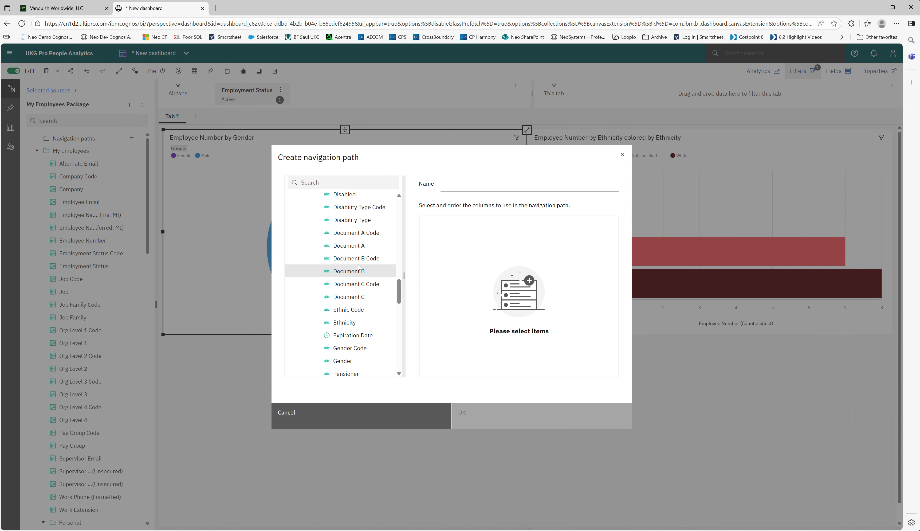
left_click_drag(350, 360, 456, 272)
Step: Add Ethnicity from EEO/I-9 as the second level below Gender and create the navigation path
scroll(368, 247, "up", 4)
scroll(368, 246, "down", 4)
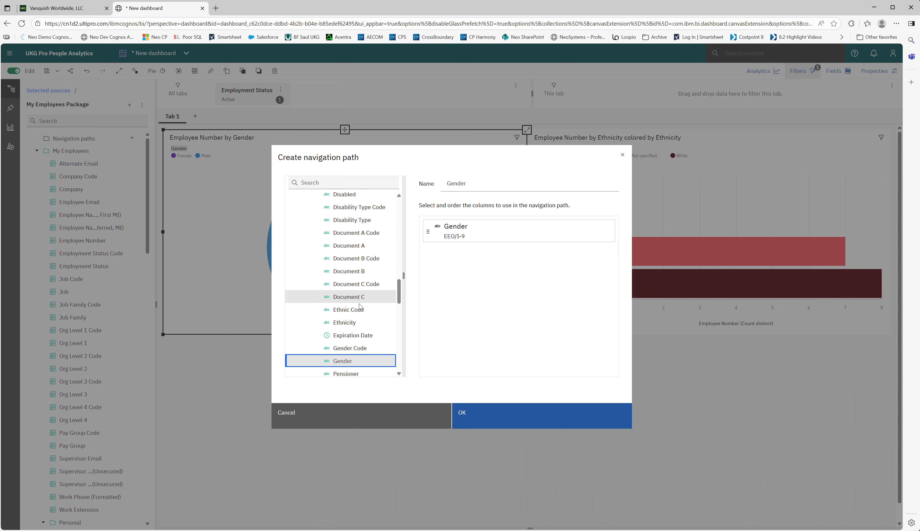
left_click_drag(354, 323, 459, 305)
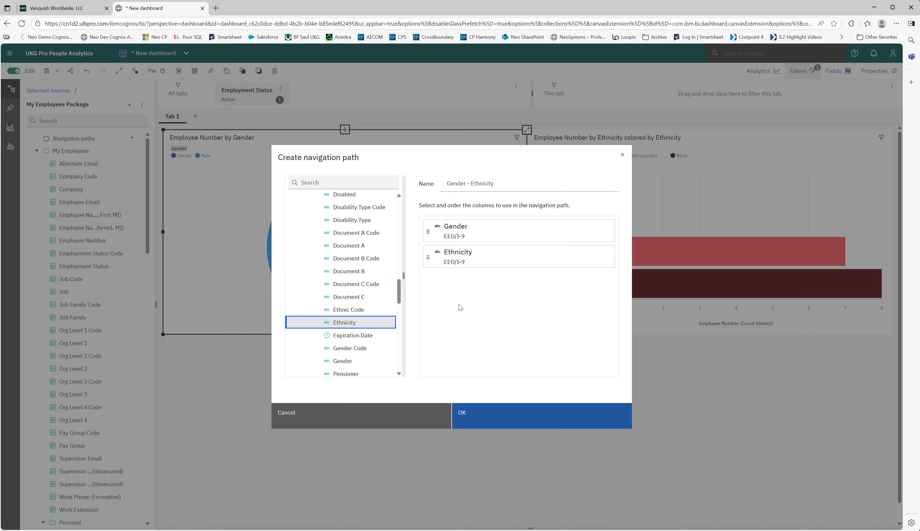
left_click(480, 414)
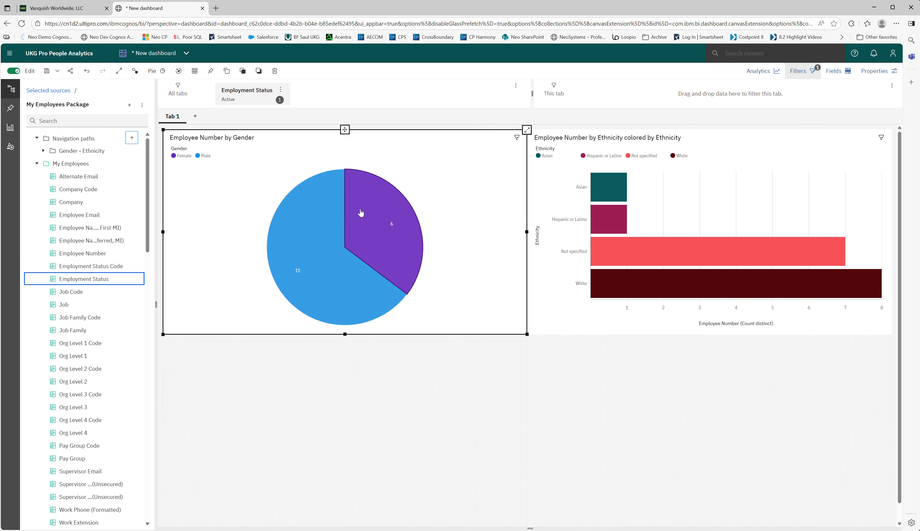
Step: Drill down from the pie chart's Female slice to Ethnicity, inspect the slices' employee counts, and return to the gender level
mouse_move(368, 201)
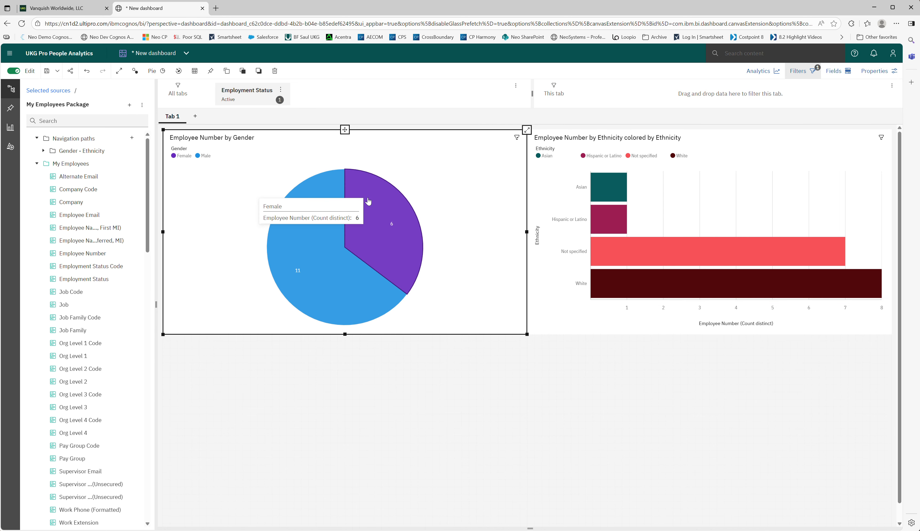
left_click(377, 200)
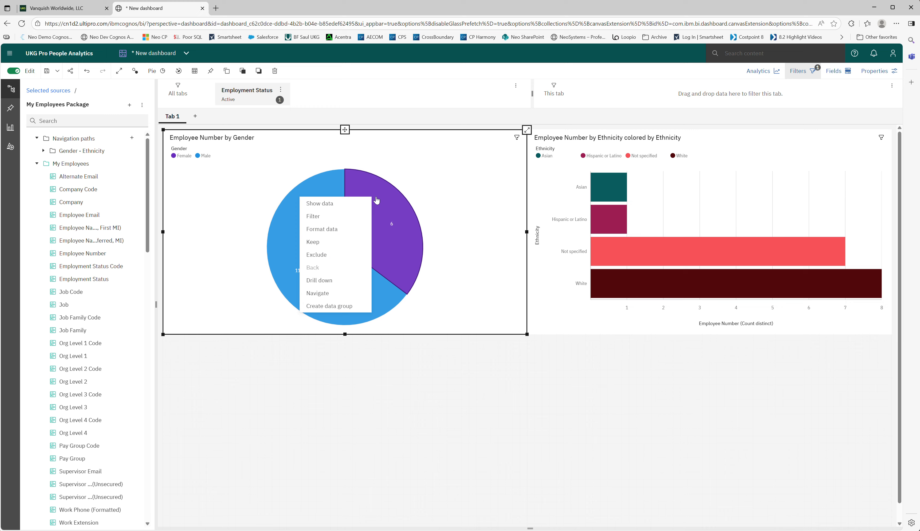
left_click(328, 281)
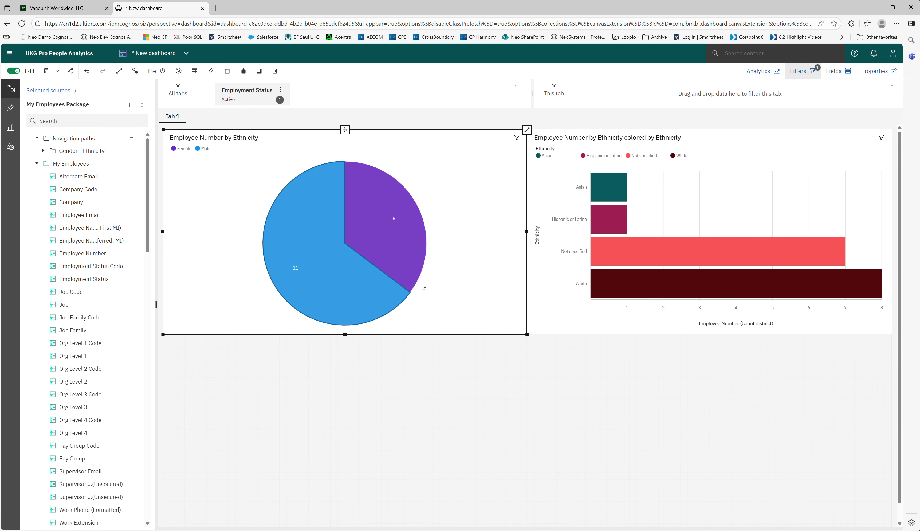
double_click(373, 197)
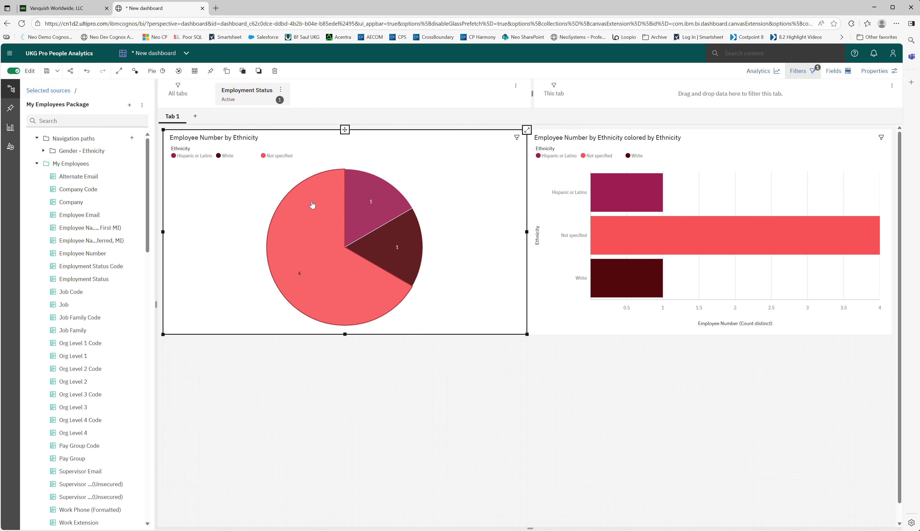
mouse_move(312, 233)
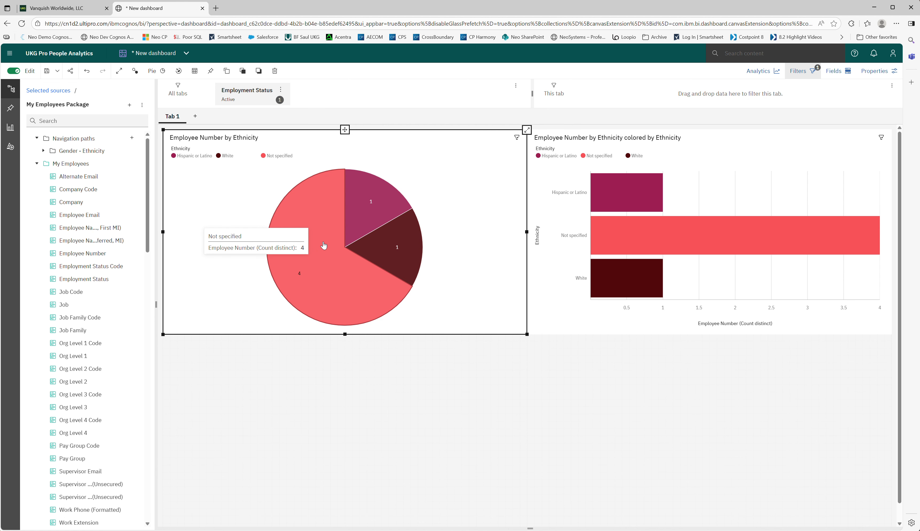
mouse_move(355, 216)
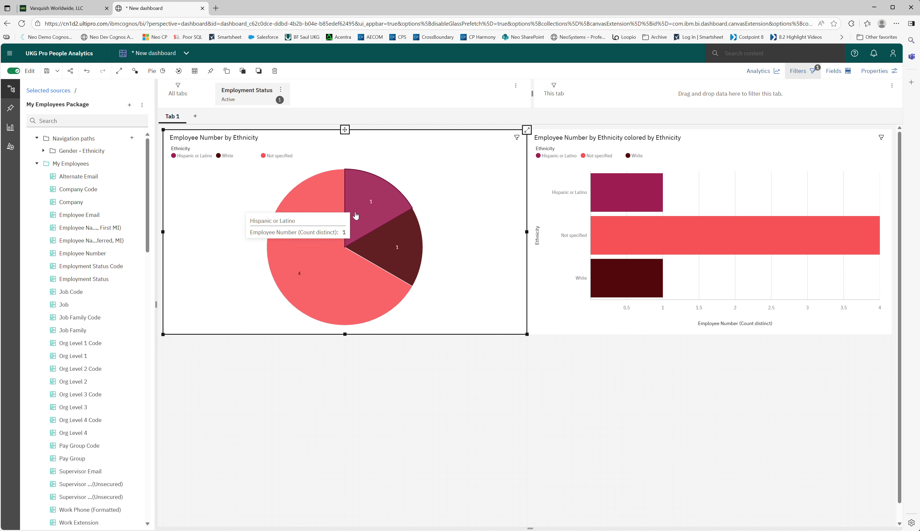
mouse_move(394, 239)
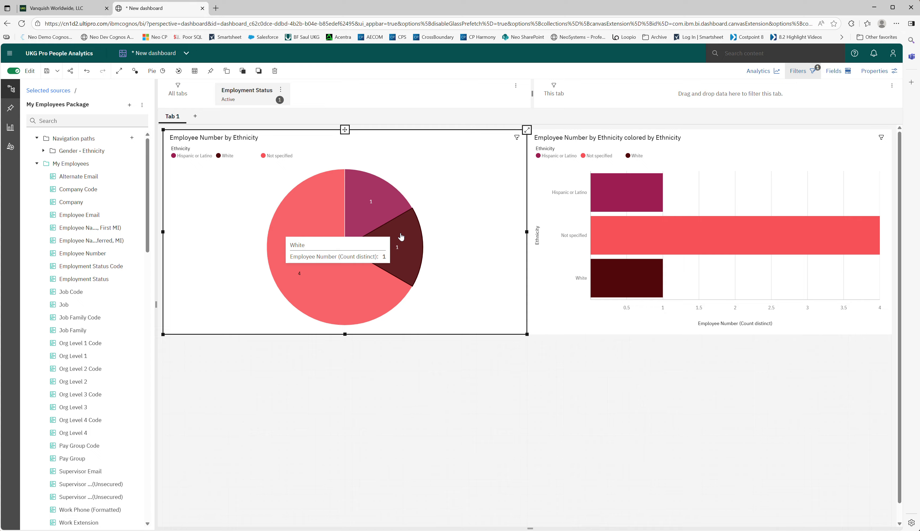
right_click(315, 202)
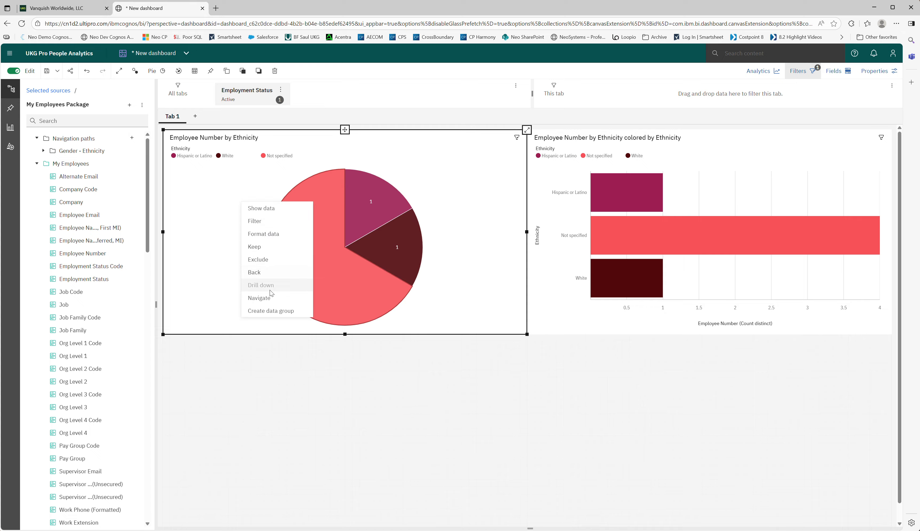
left_click(257, 273)
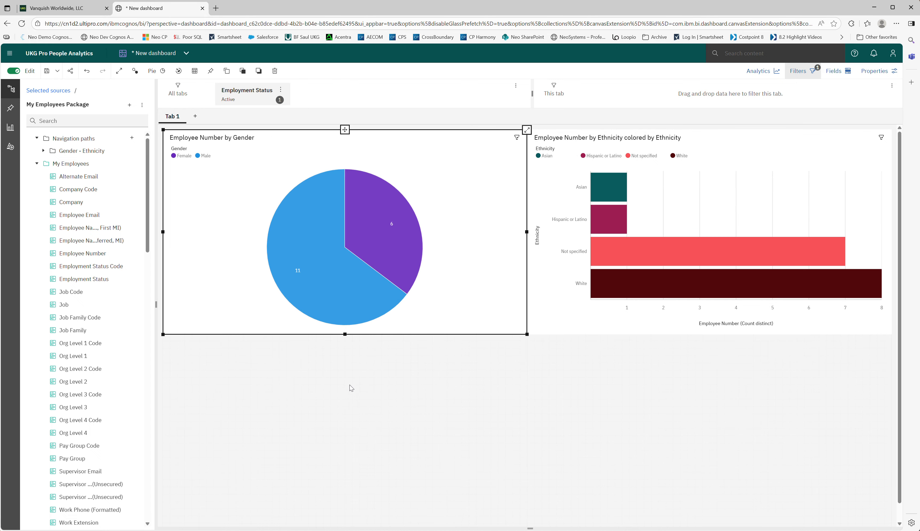
Step: Drill down from the pie chart's Male slice to Ethnicity and return to the gender level
right_click(296, 236)
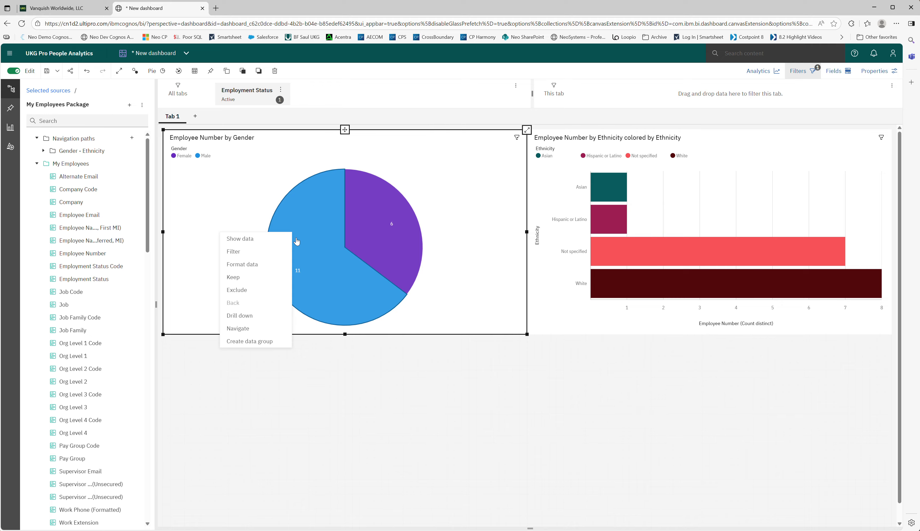
left_click(244, 315)
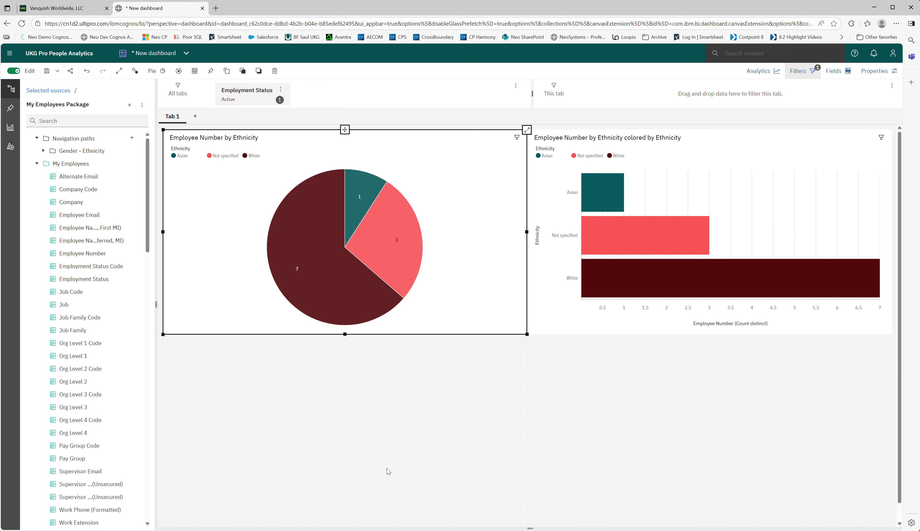
right_click(316, 220)
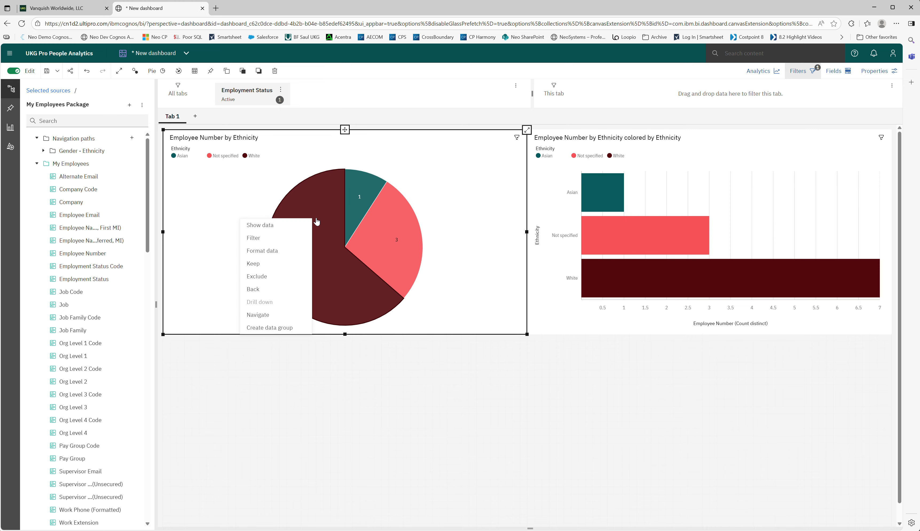
left_click(270, 288)
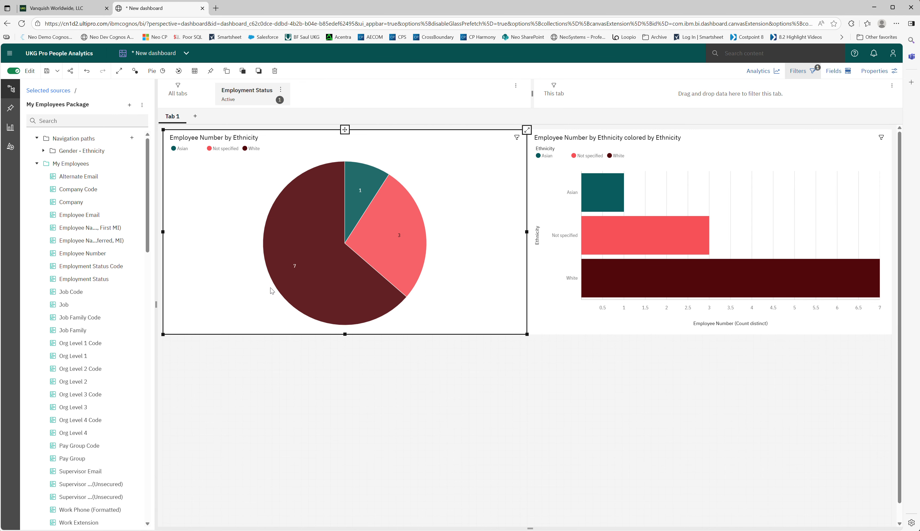
Step: Turn on percentage display for the slices of the Employee Number by Gender pie chart
mouse_move(698, 249)
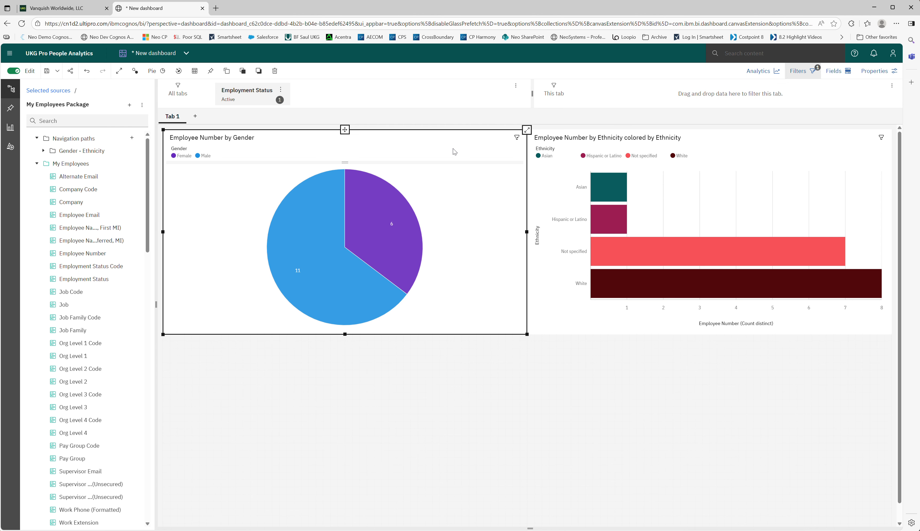
left_click(871, 72)
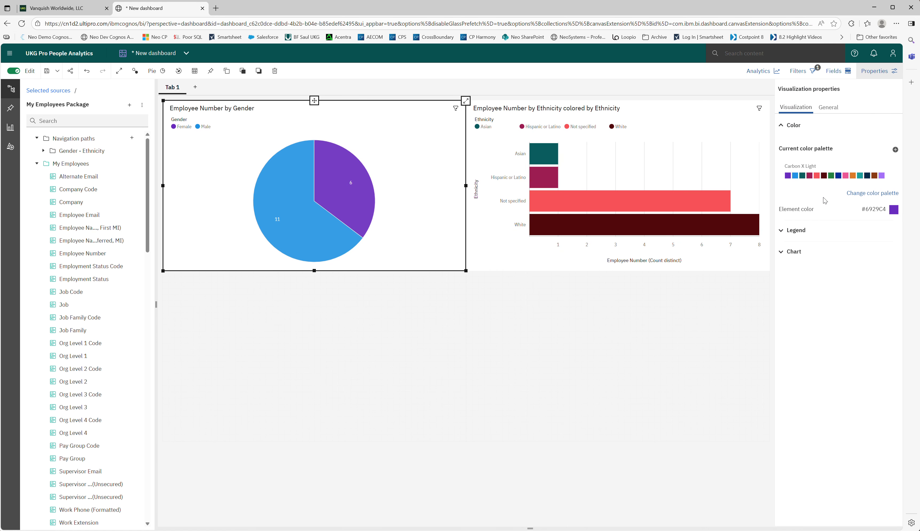
left_click(781, 252)
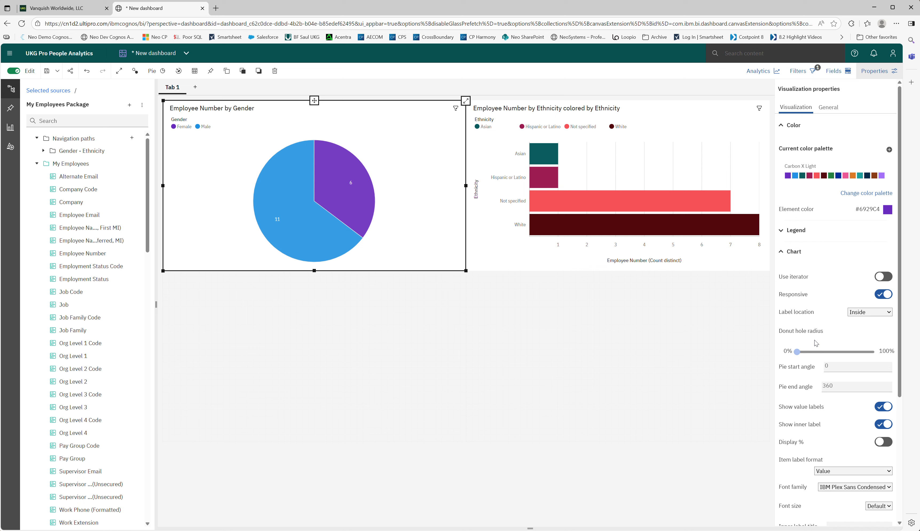
scroll(816, 343, "down", 3)
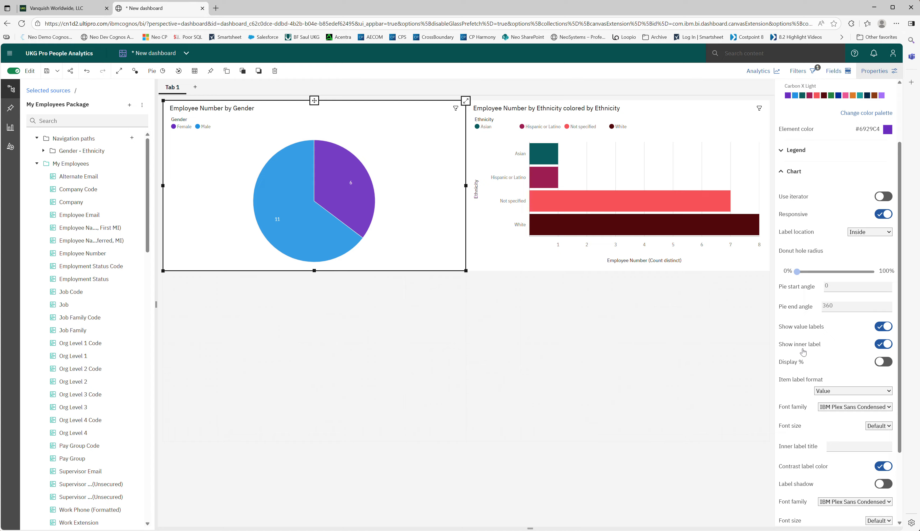
left_click(880, 363)
Step: Show value labels on the bars of the Employee Number by Ethnicity chart
mouse_move(545, 186)
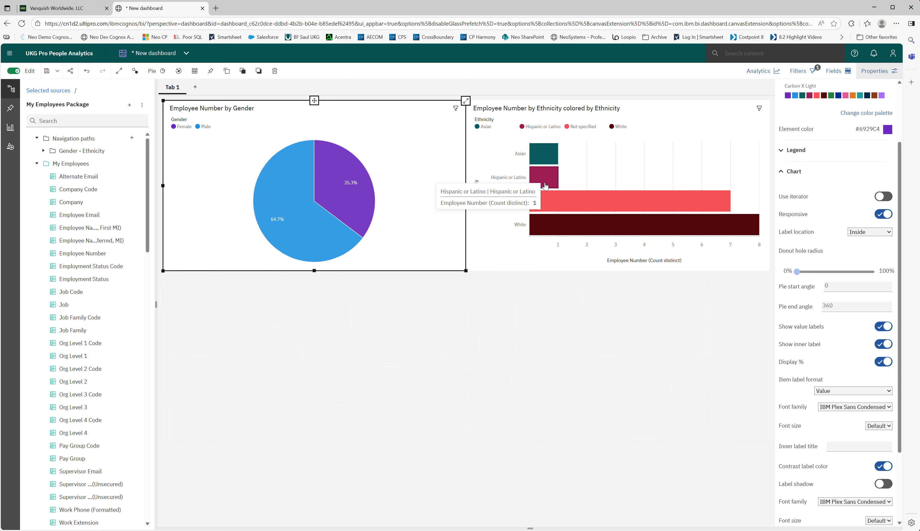
left_click(498, 248)
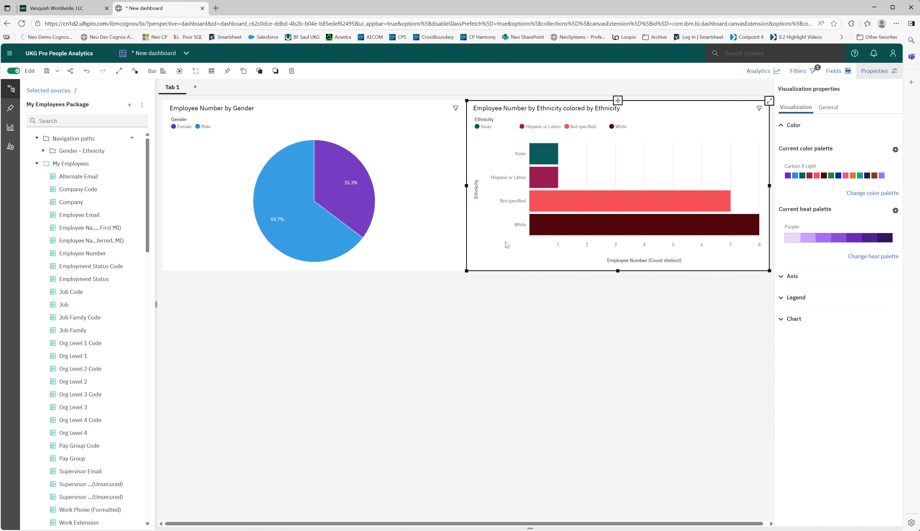
left_click(781, 319)
scroll(848, 324, "down", 1)
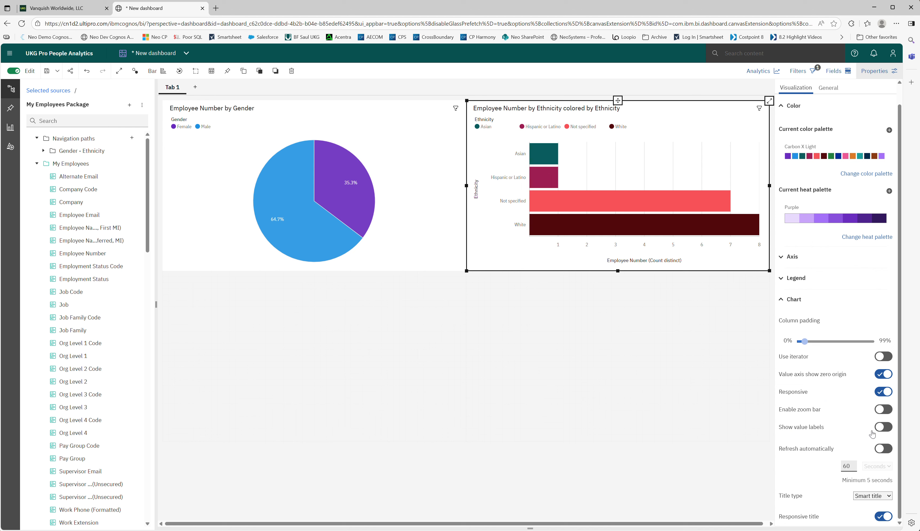
left_click(883, 427)
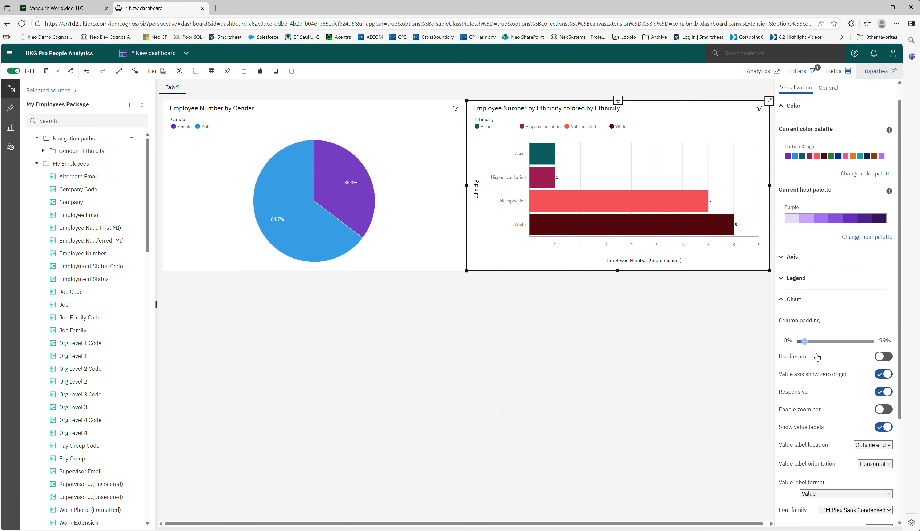
Step: Try the Value and percentage of color label format on the ethnicity bar chart, and settle on Percentage of color
scroll(864, 418, "down", 3)
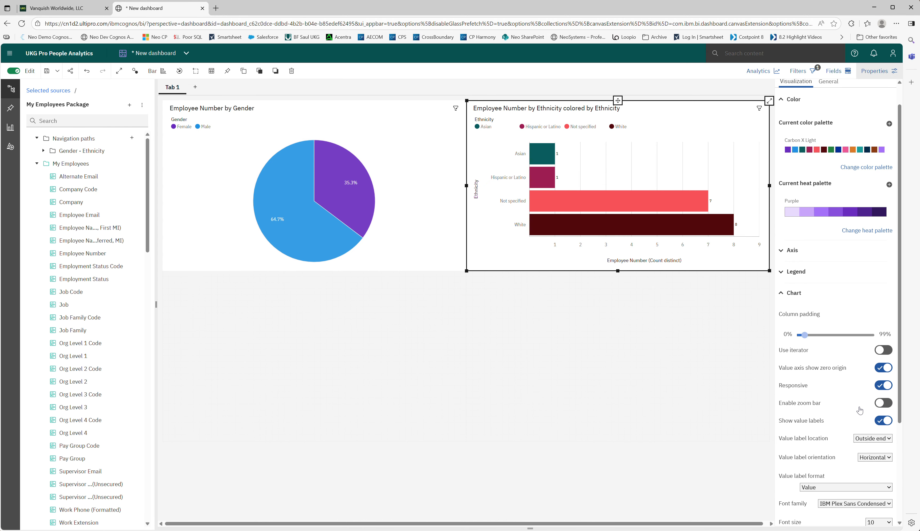
left_click(818, 375)
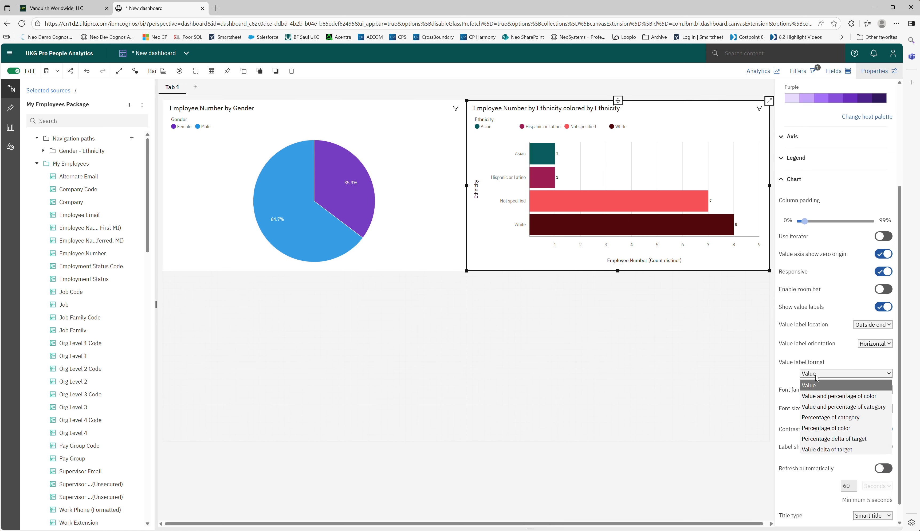
left_click(829, 396)
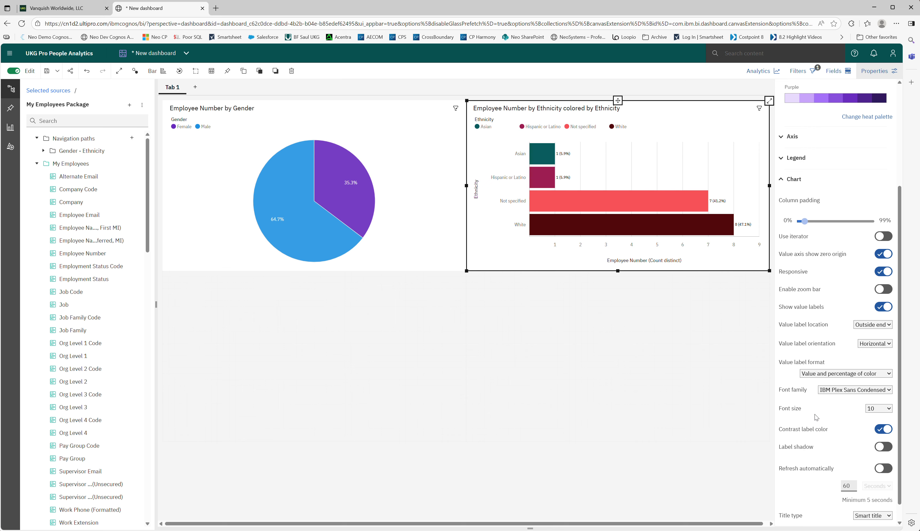
left_click(821, 373)
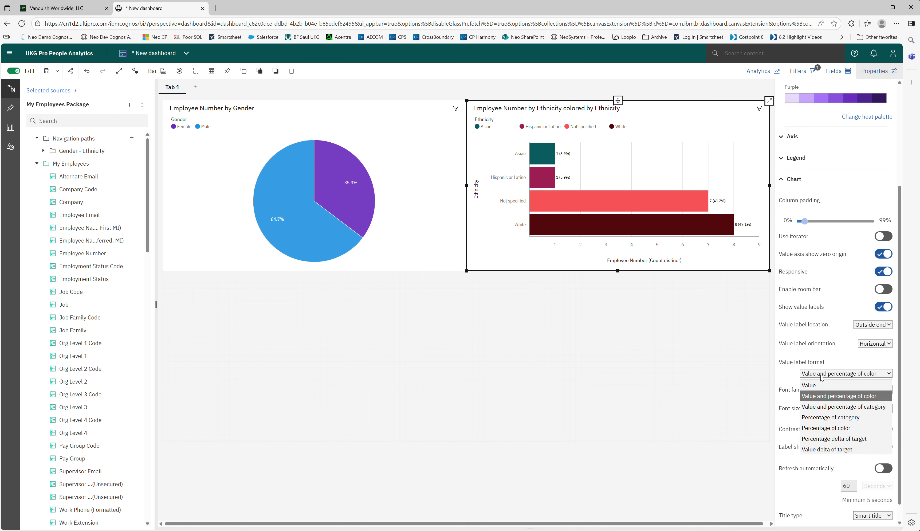
left_click(828, 429)
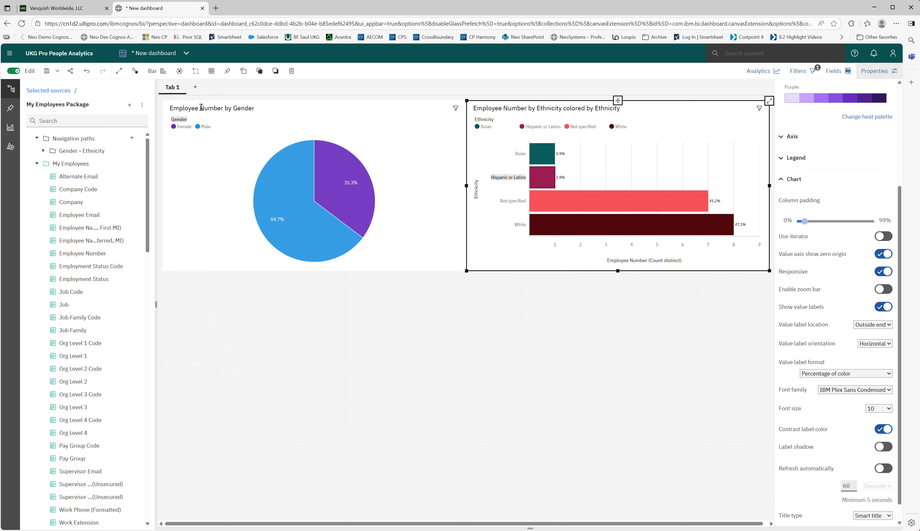
Step: Rename the dashboard's Tab 1 as Employee Count by Gender & Ethnicity
left_click(171, 88)
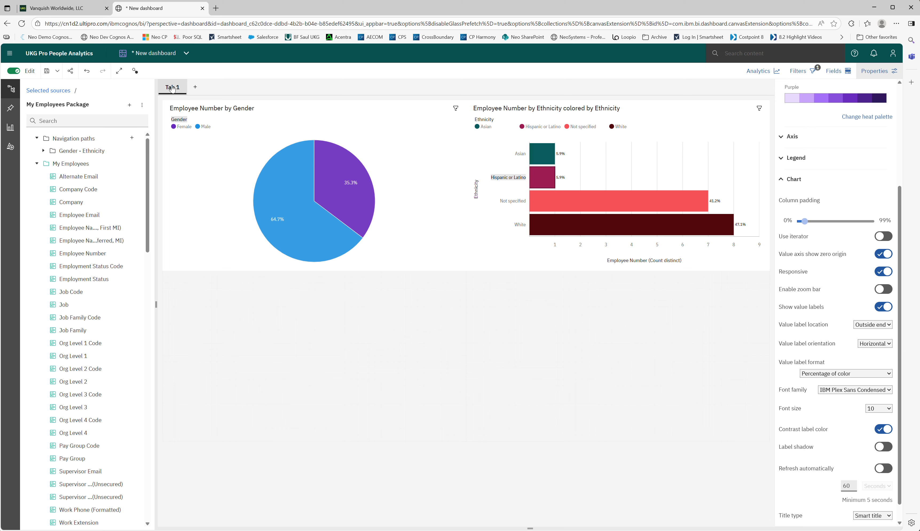
left_click(172, 88)
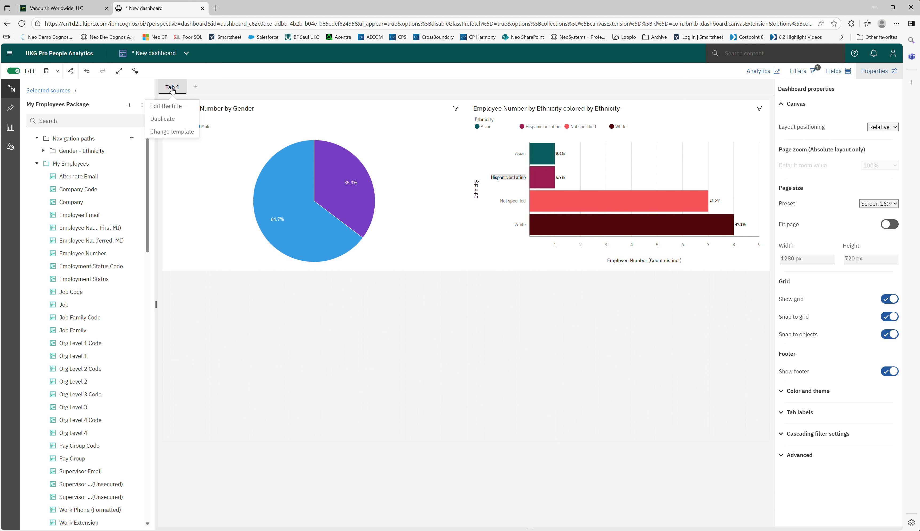
left_click(172, 103)
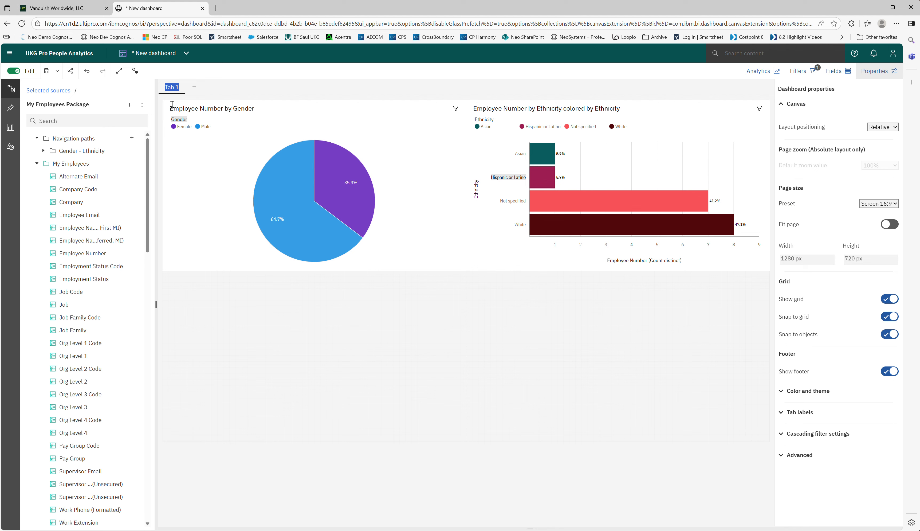
type("Employee Count by Gender & Ethnicity")
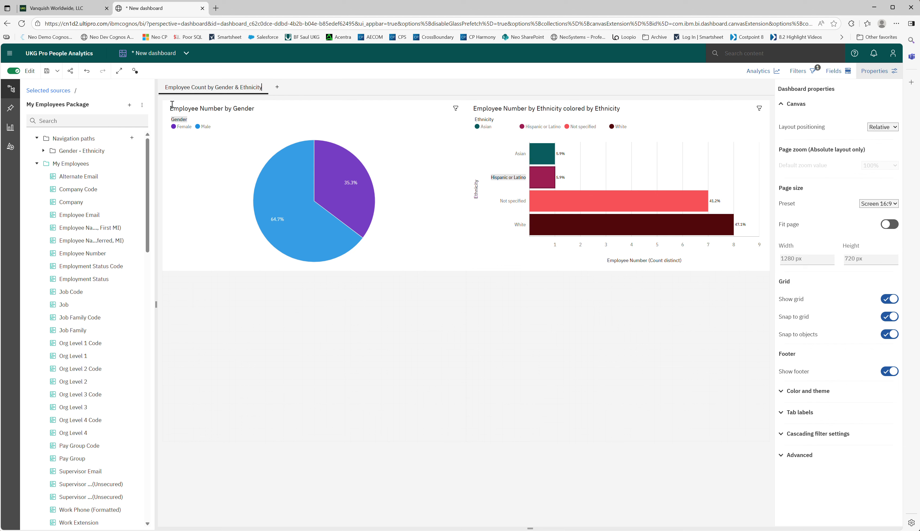
key("Return")
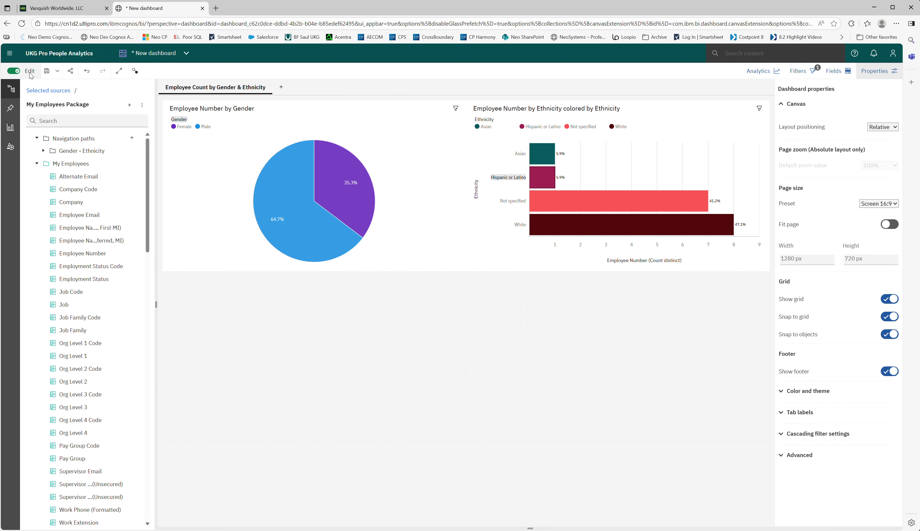
Step: Leave edit mode and filter the ethnicity bar chart by the Male and Female pie slices in turn, clearing the selection at the end
left_click(16, 73)
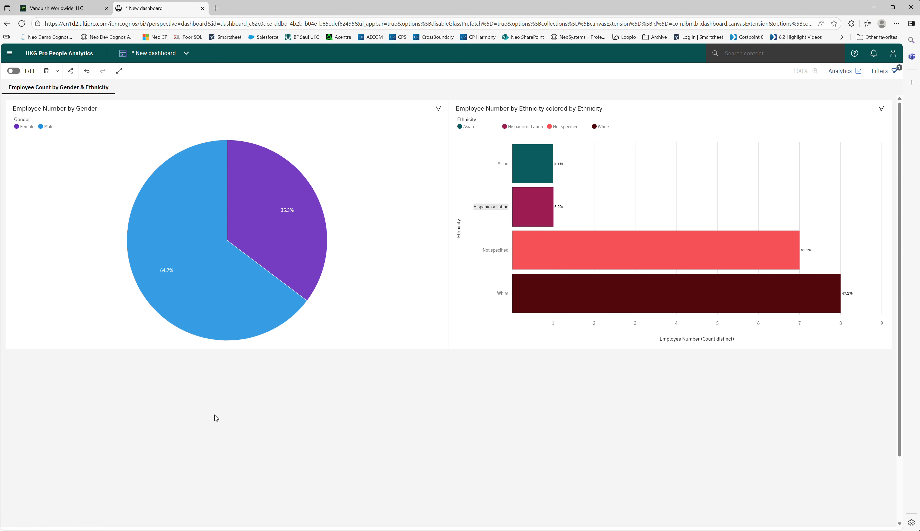
left_click(181, 212)
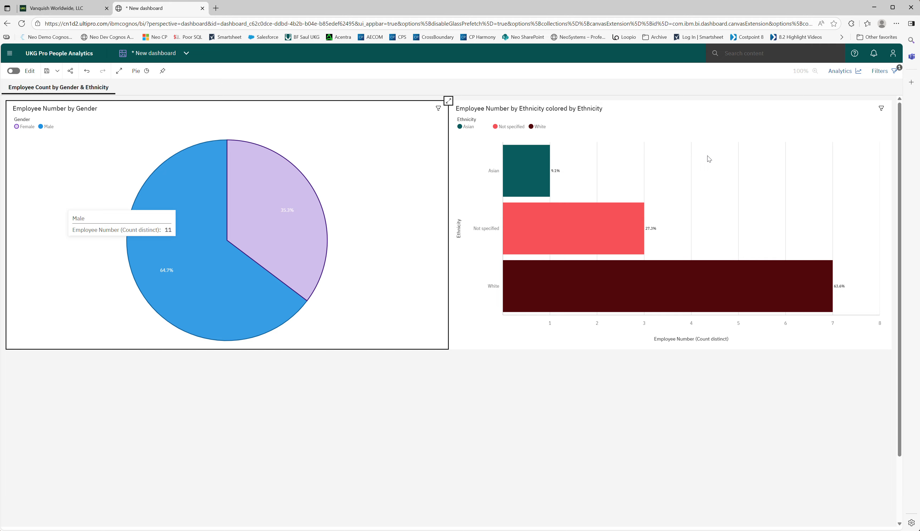
left_click(277, 182)
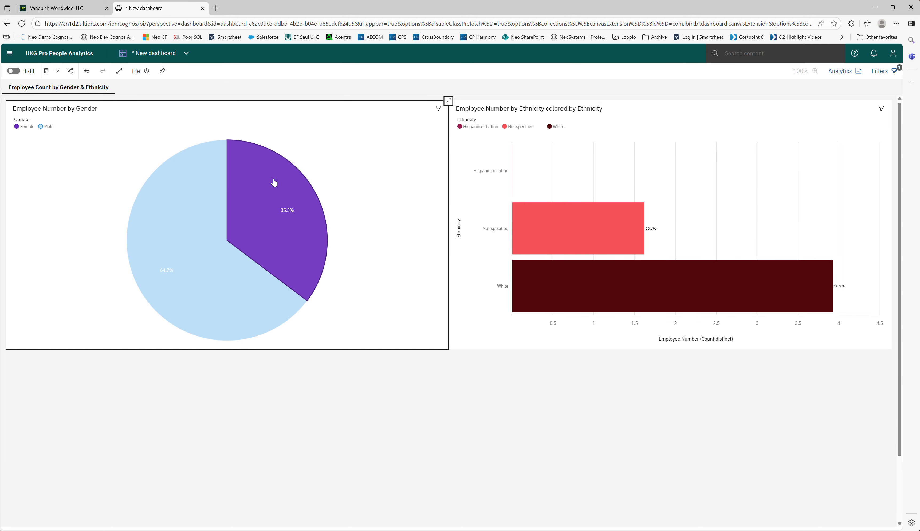
left_click(283, 228)
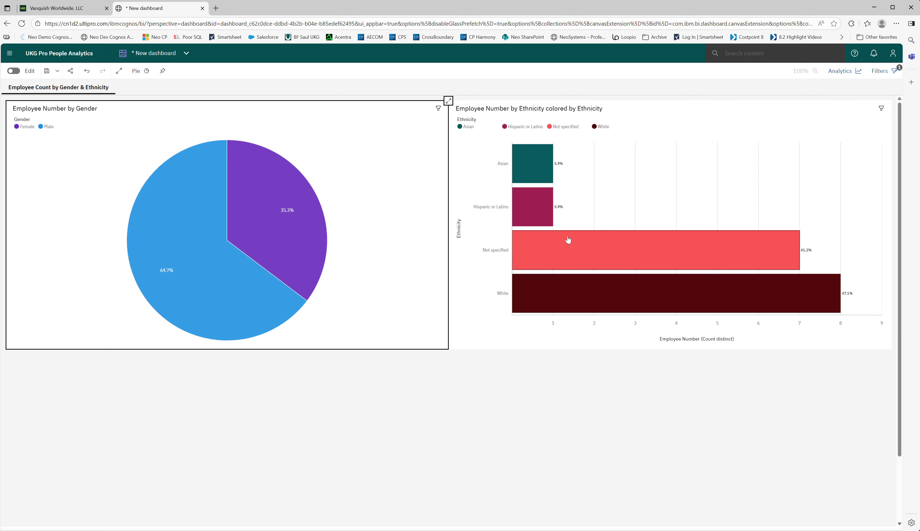
Step: Filter the gender pie chart by the Asian and White bars in turn, inspect the slices' employee counts, and clear the selection
left_click(529, 161)
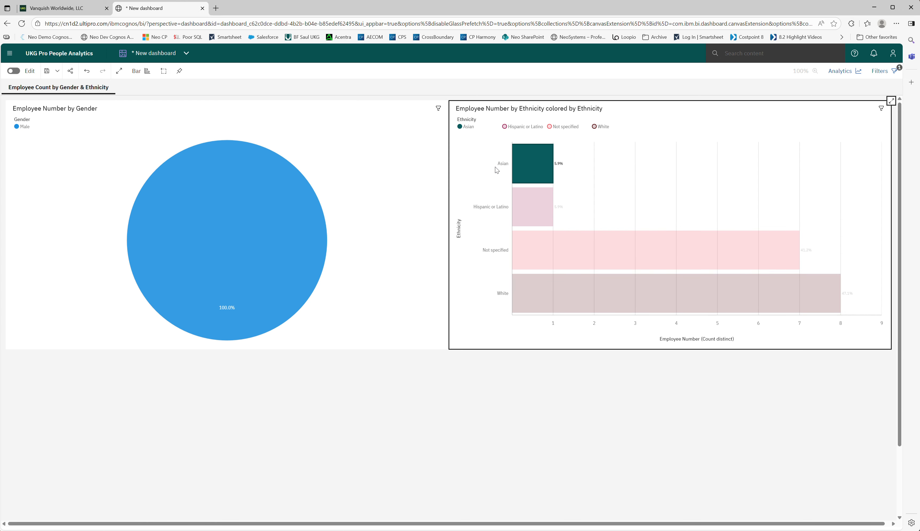
left_click(515, 163)
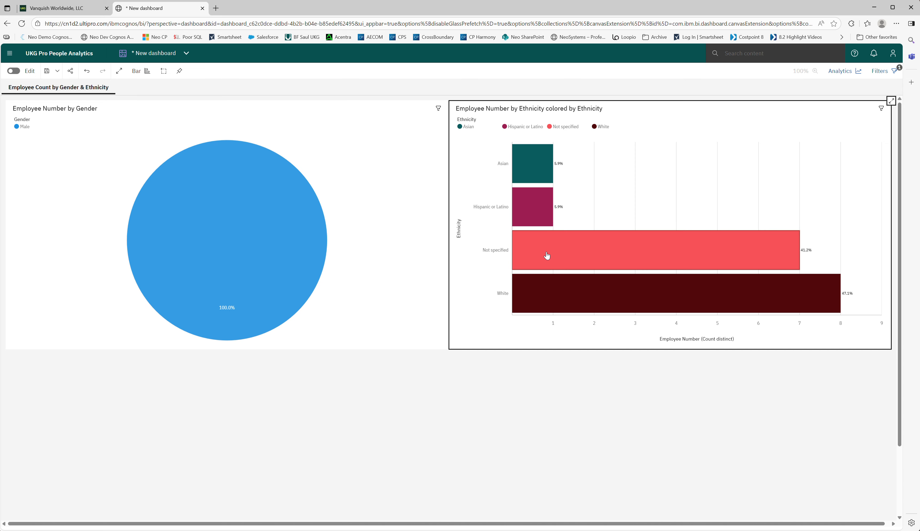
left_click(591, 297)
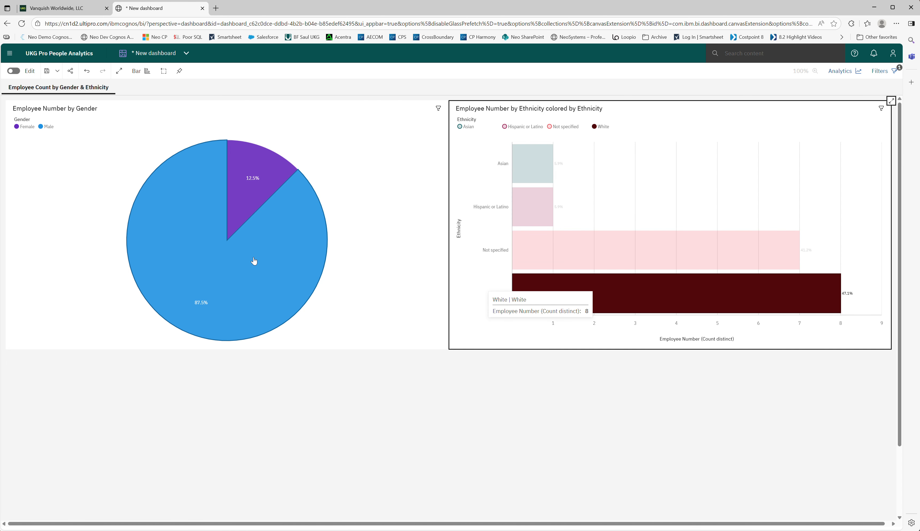
mouse_move(254, 259)
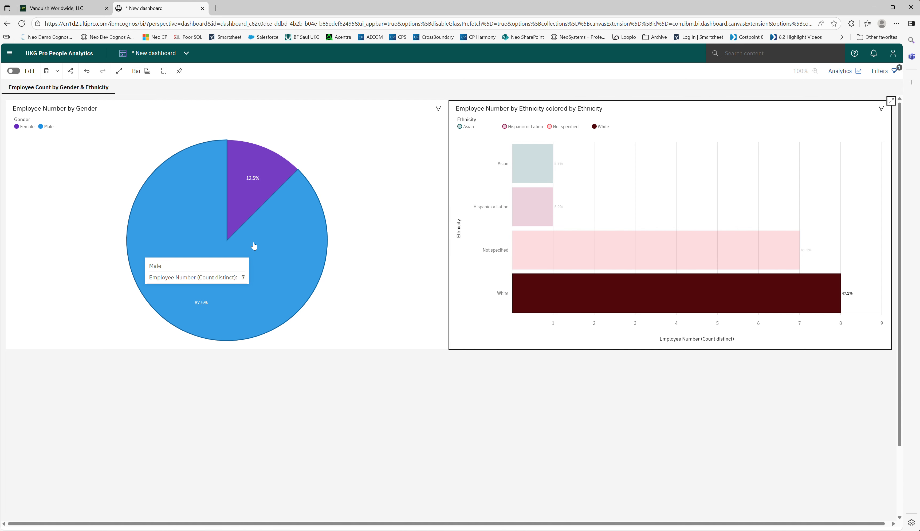
mouse_move(255, 197)
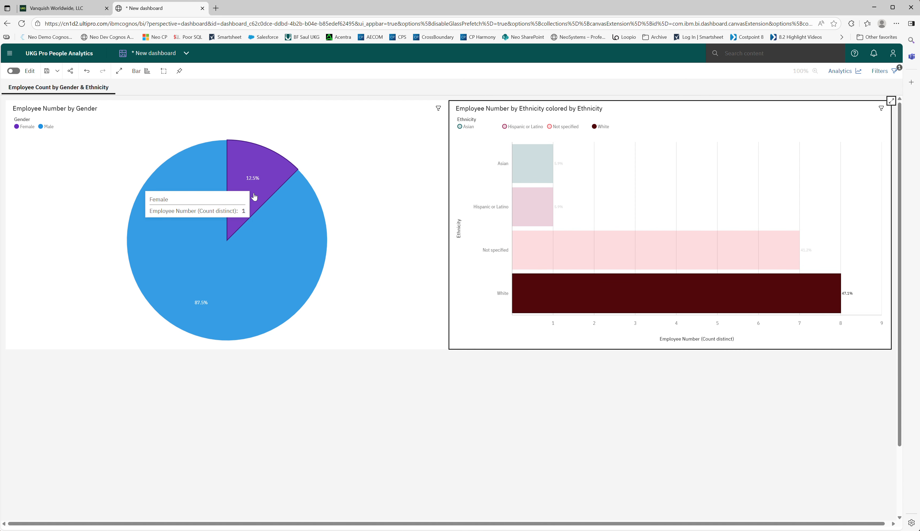
left_click(625, 297)
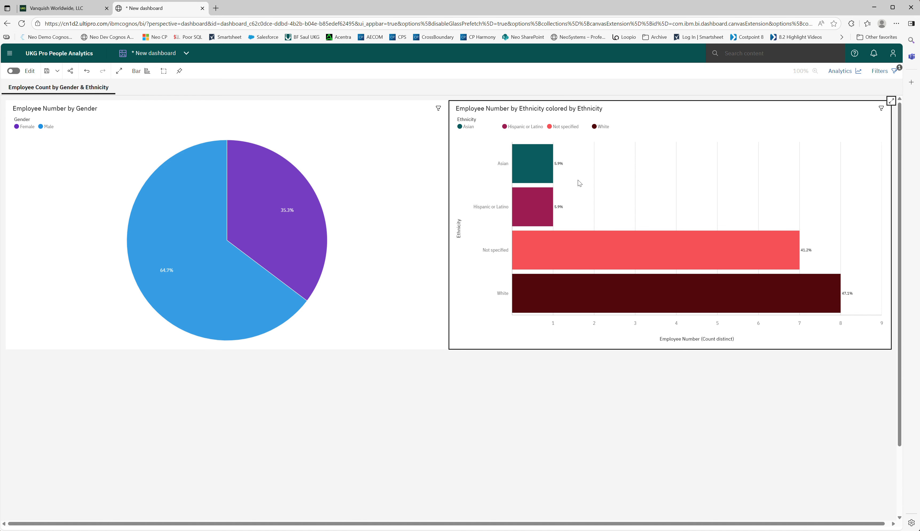
Step: Add Terminated alongside Active in the Employment Status filter for all tabs
left_click(882, 73)
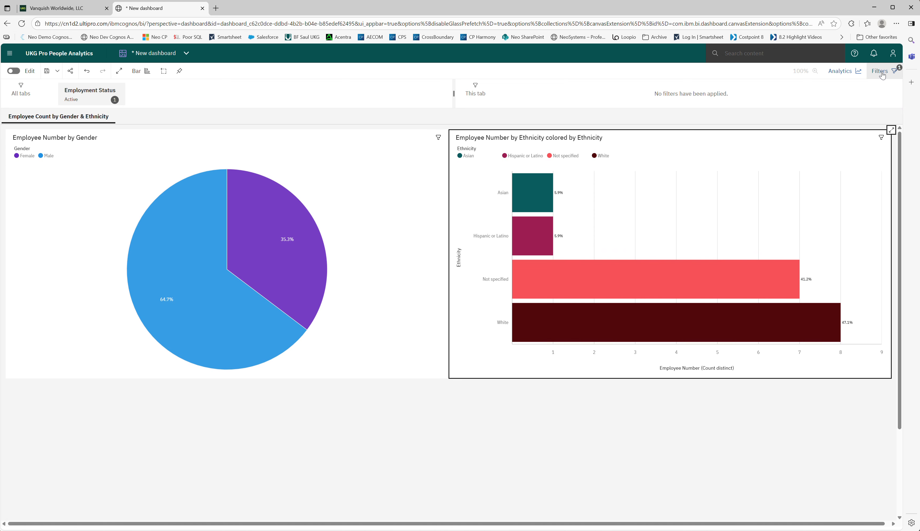
left_click(77, 95)
left_click(81, 145)
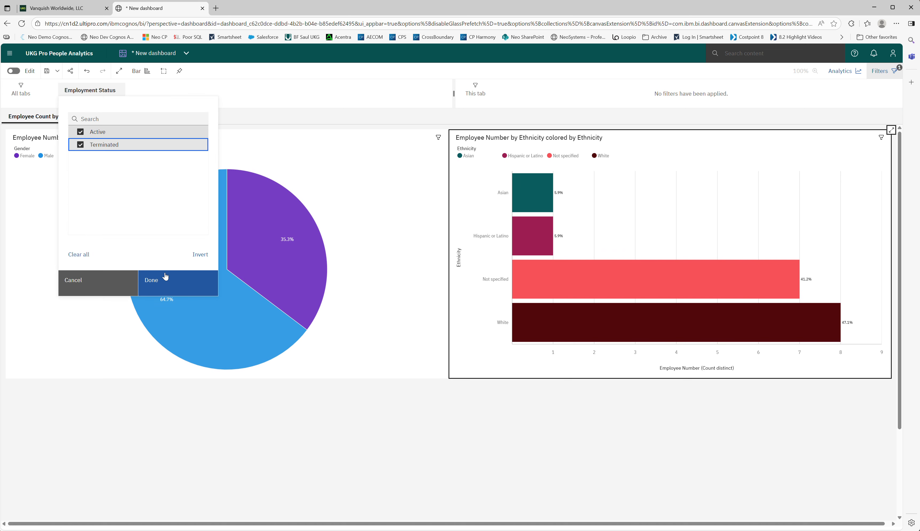
left_click(163, 287)
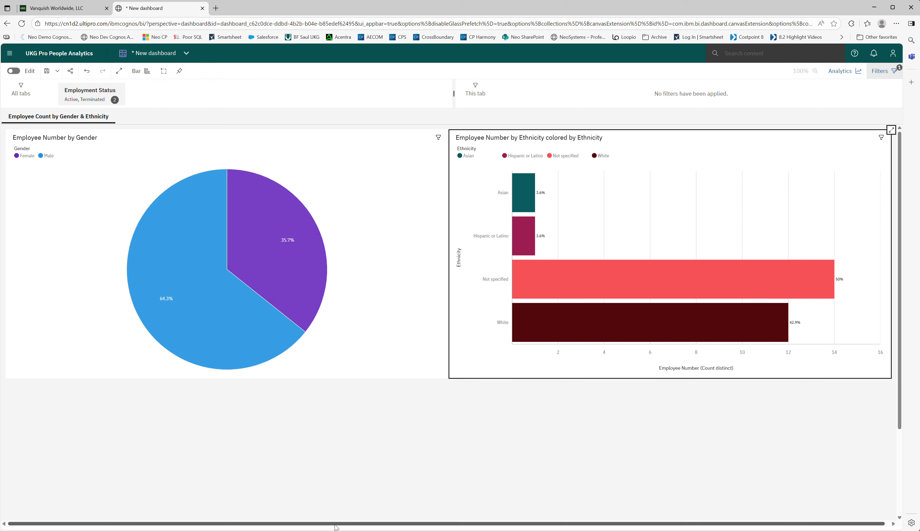